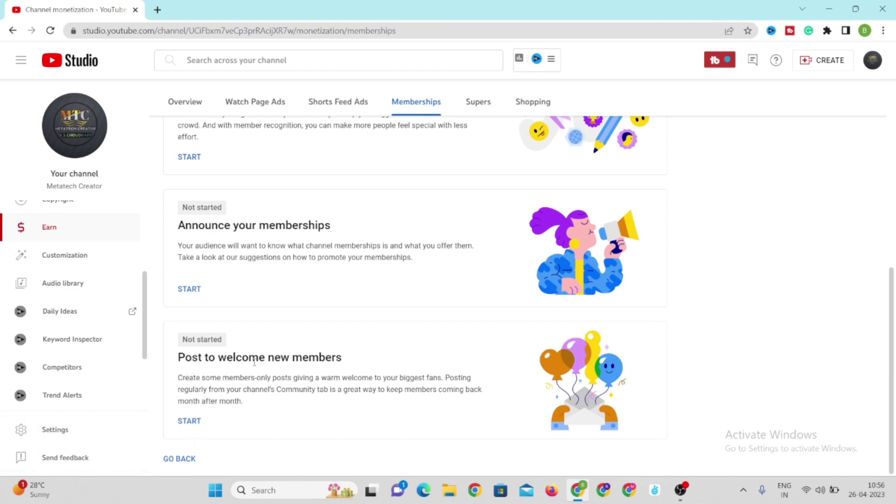
- Publish the community post "good morning friend" for all channel members and complete the task of welcoming new members
click(189, 421)
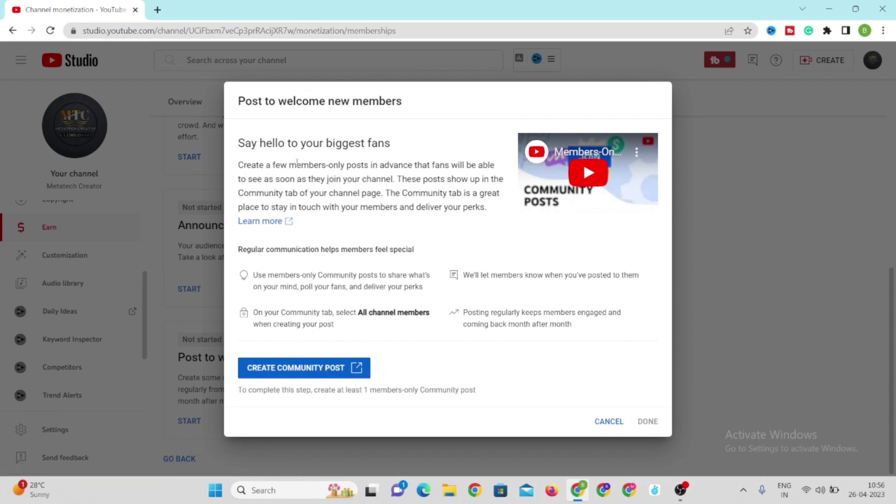
click(314, 372)
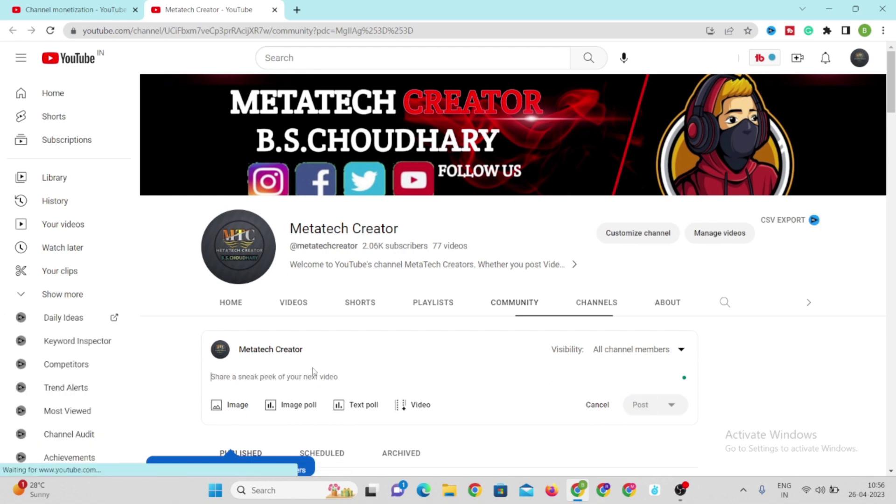
text(goo)
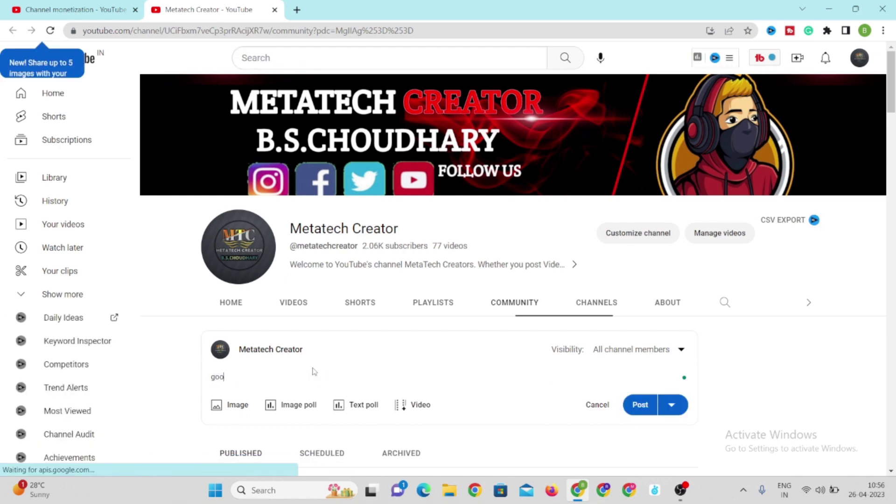
text(d morning friend)
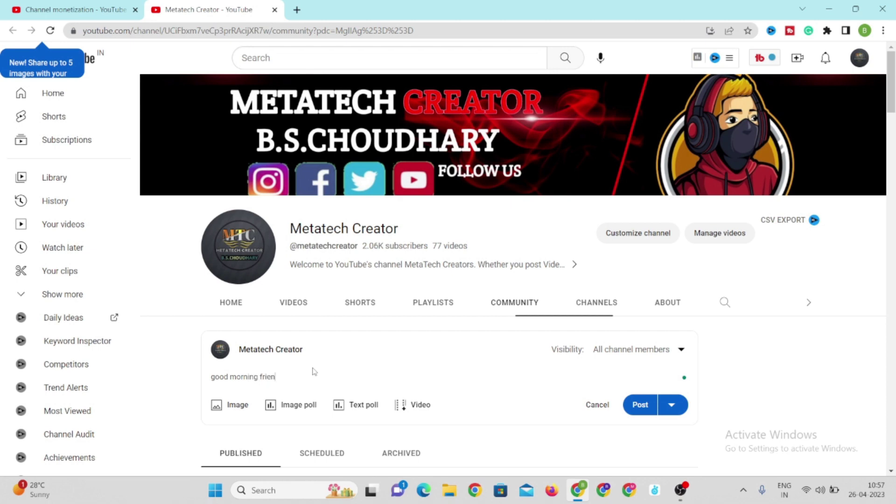
click(653, 400)
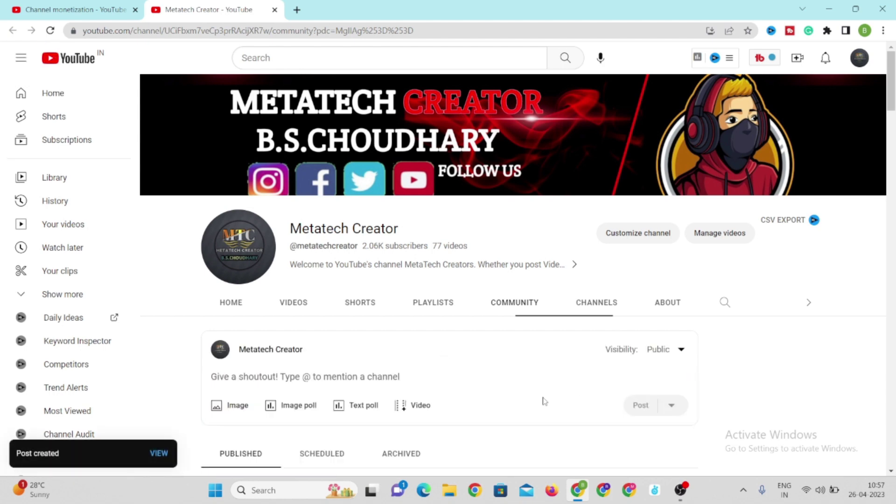
click(45, 4)
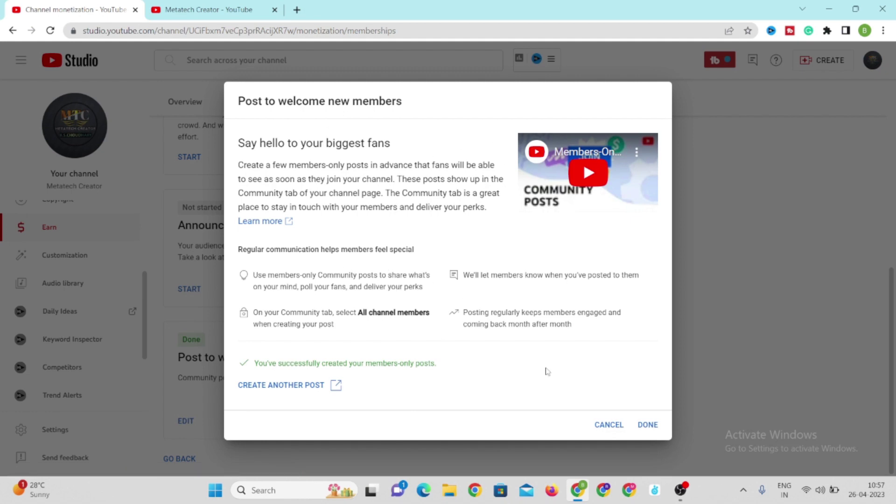
click(647, 425)
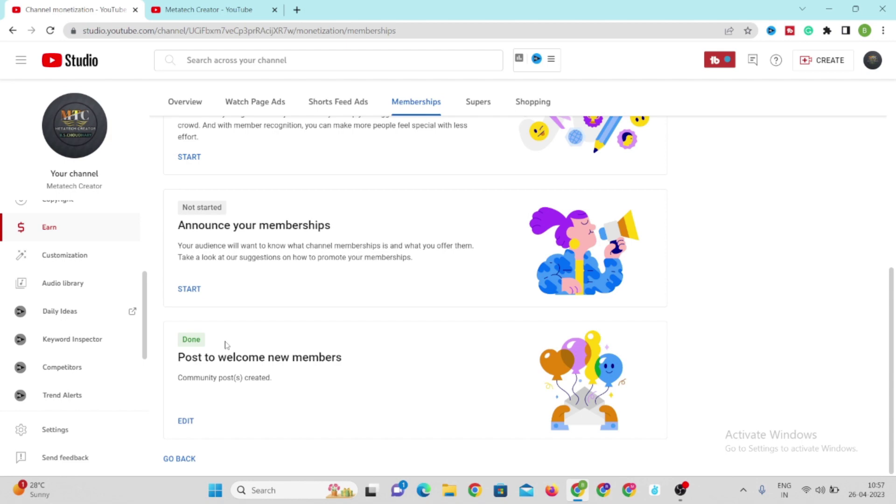
- Complete the "Announce your memberships" task in the memberships setup without opening any of the promotion ideas
scroll(226, 345, up, 8)
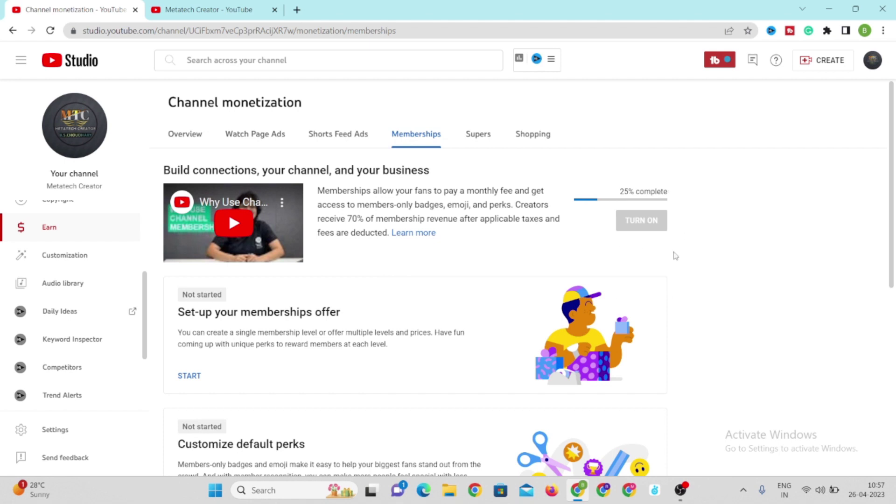
mouse_move(652, 223)
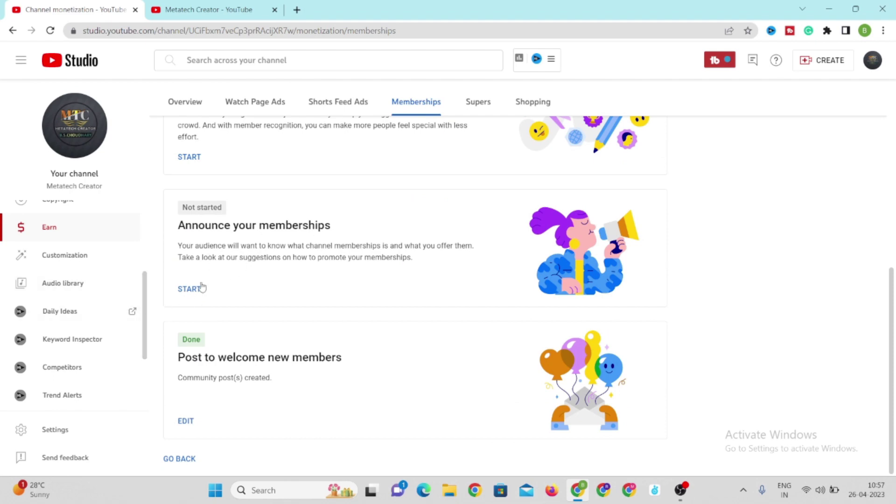
click(189, 289)
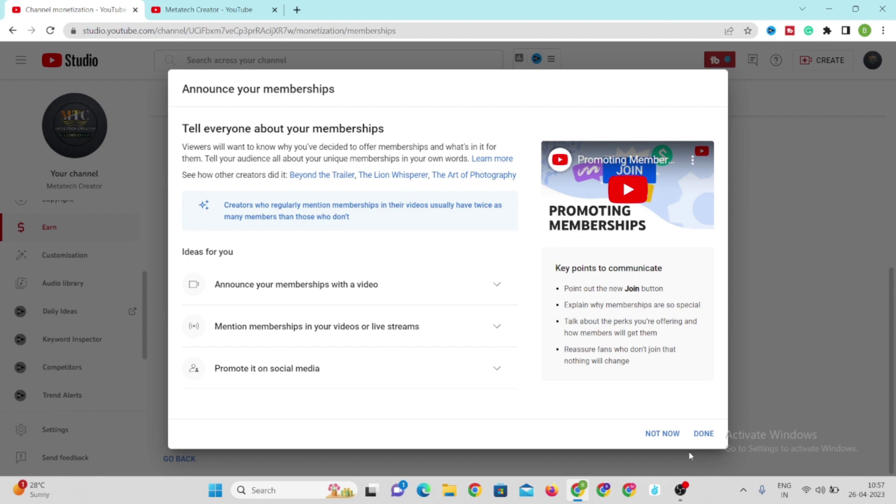
click(704, 431)
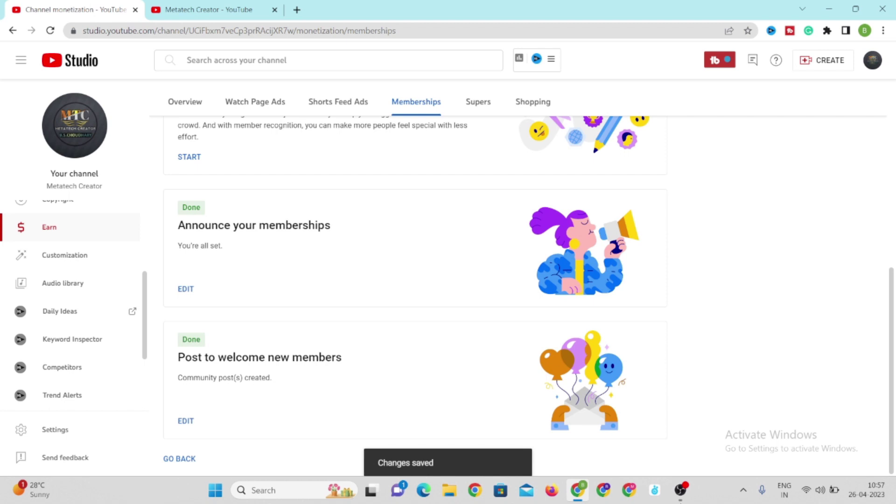
- Review the memberships setup tasks and the completion progress on the channel monetization page
scroll(541, 242, up, 1)
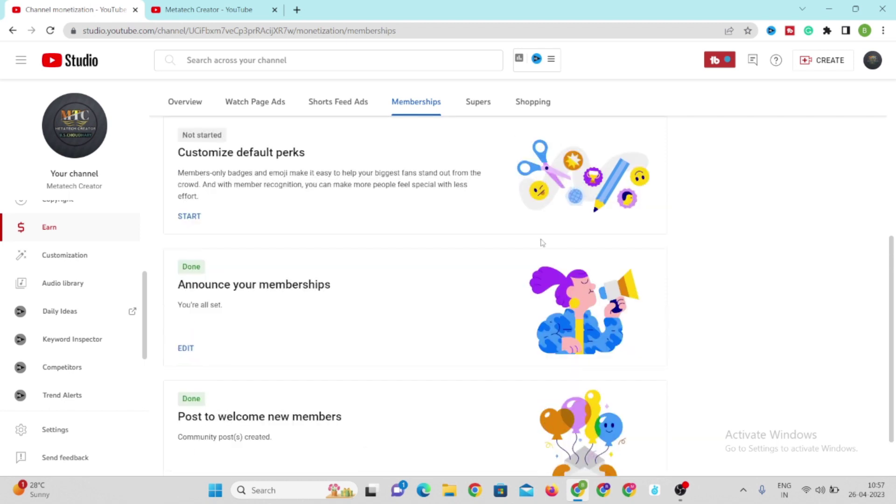
scroll(490, 194, down, 1)
scroll(491, 194, up, 6)
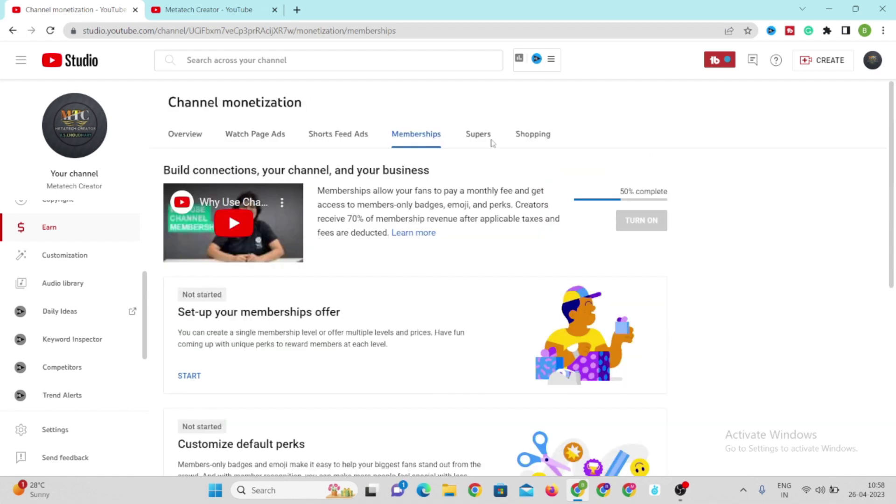
scroll(438, 446, down, 2)
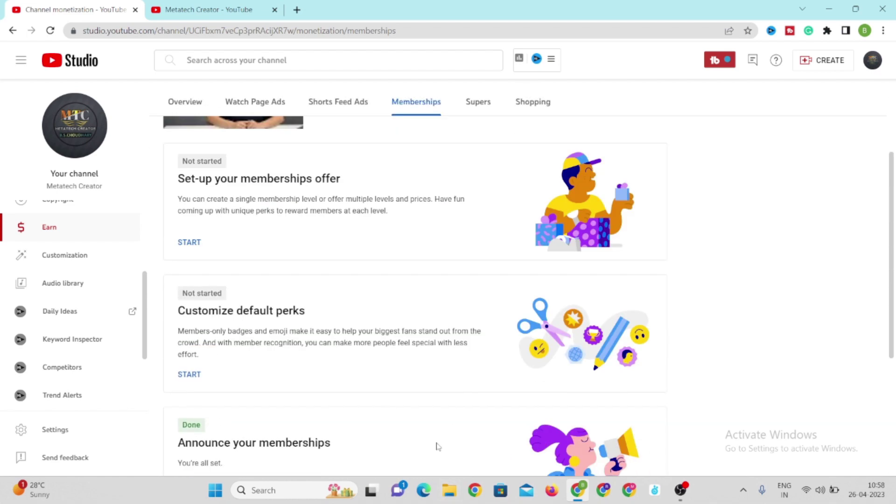
scroll(437, 444, down, 4)
scroll(436, 444, up, 5)
scroll(399, 414, down, 1)
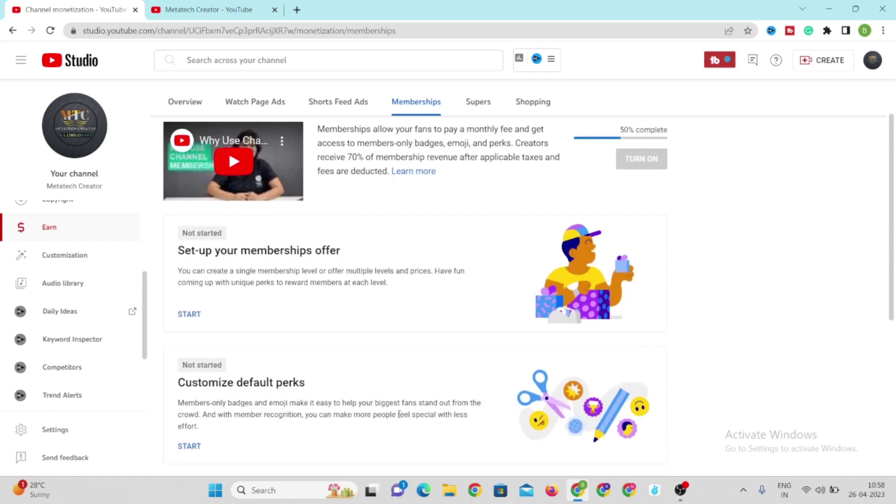
scroll(399, 415, down, 2)
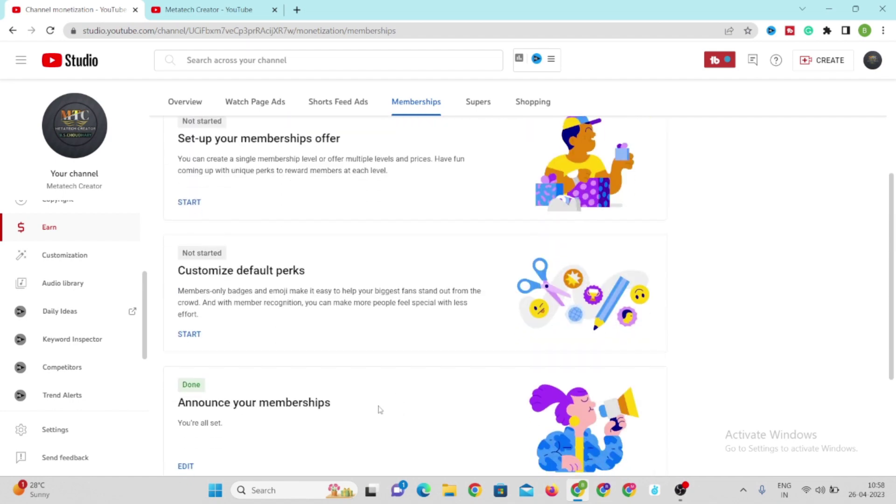
- Start customizing the default perks and select the generic YouTube badges instead of uploading custom ones
click(200, 338)
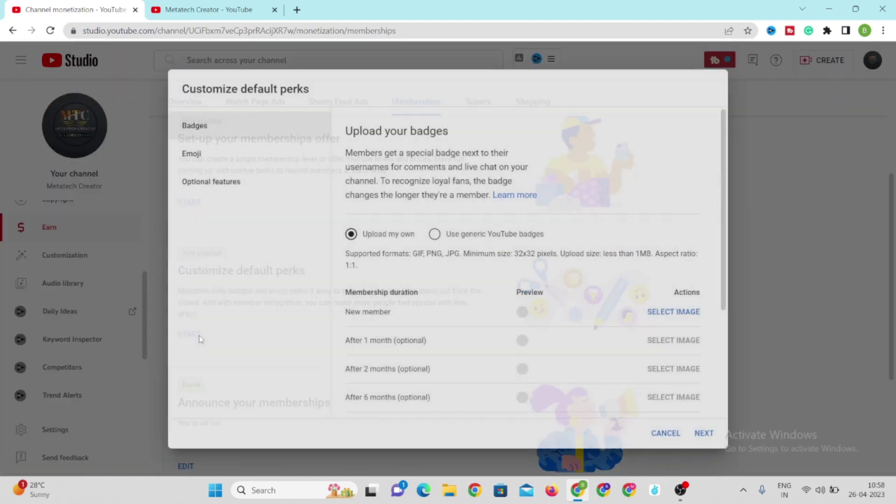
scroll(469, 337, down, 3)
scroll(469, 337, up, 3)
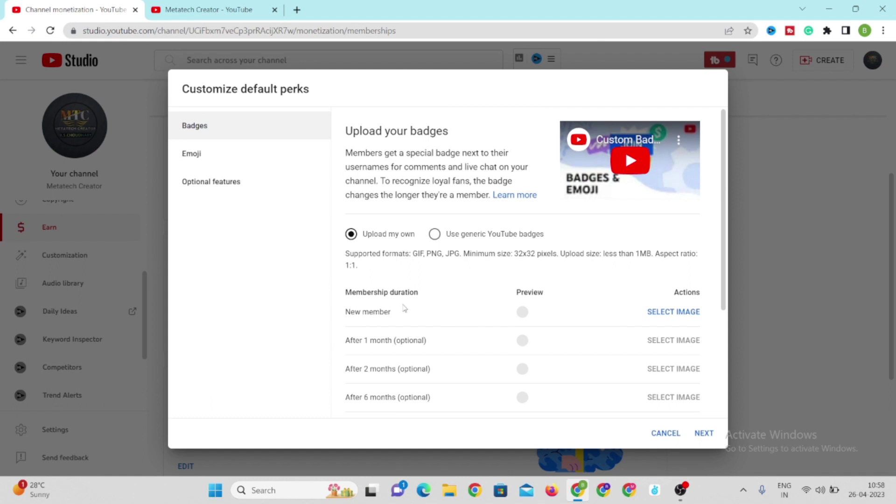
scroll(404, 308, down, 2)
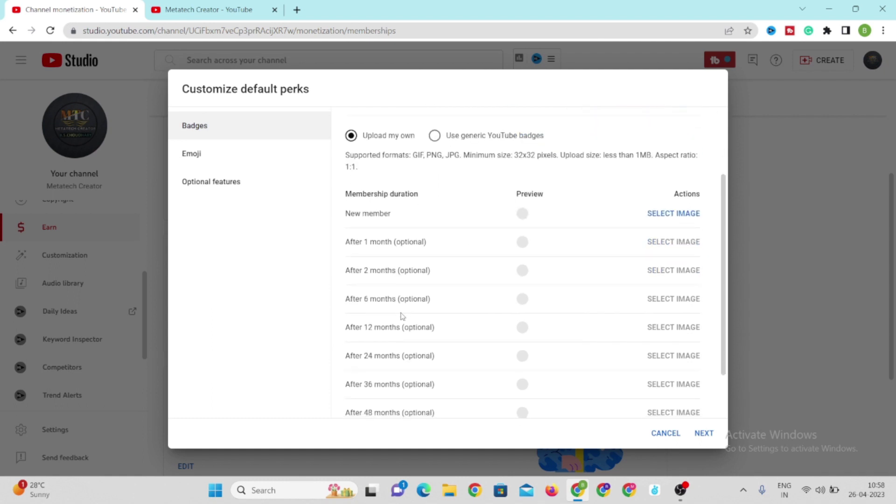
click(435, 139)
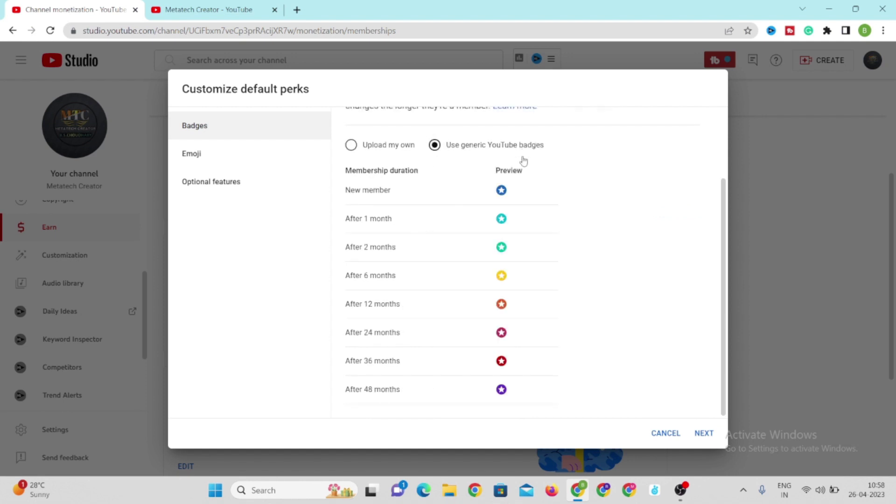
scroll(452, 293, up, 2)
scroll(453, 292, down, 2)
- Check the emoji options with the dark theme preview, and save the default perks with all optional features left on
click(201, 172)
click(197, 154)
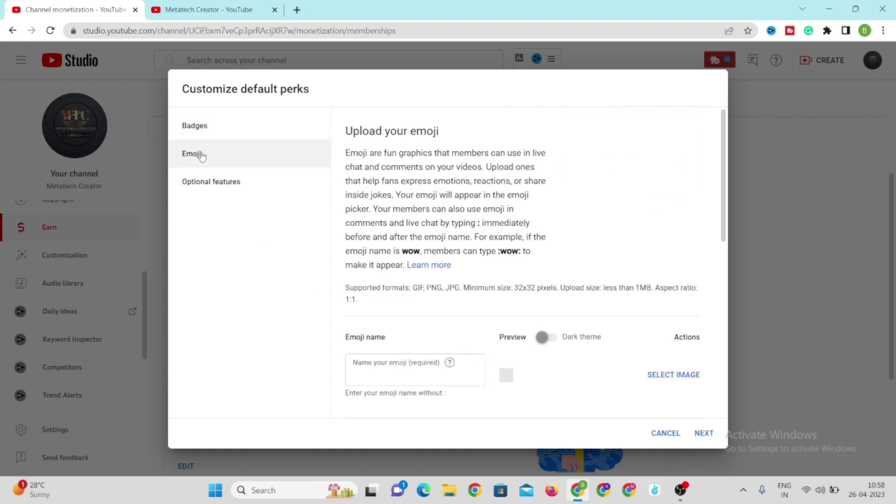
scroll(526, 390, down, 3)
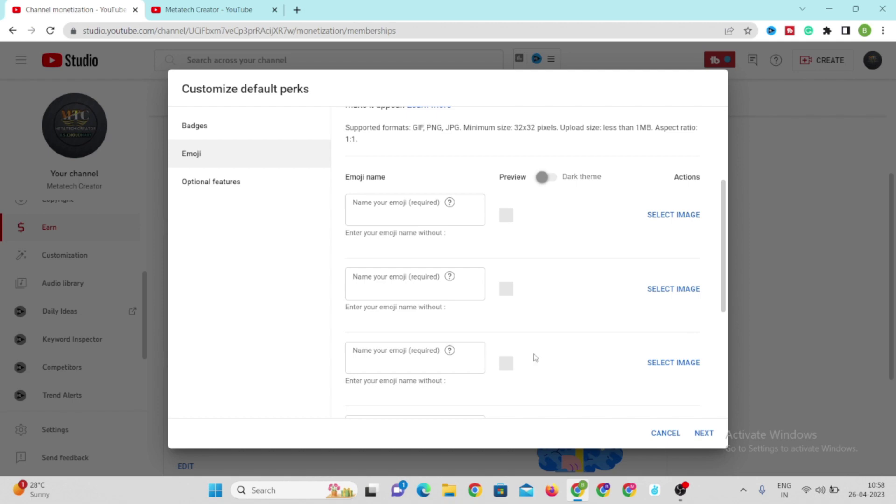
click(547, 179)
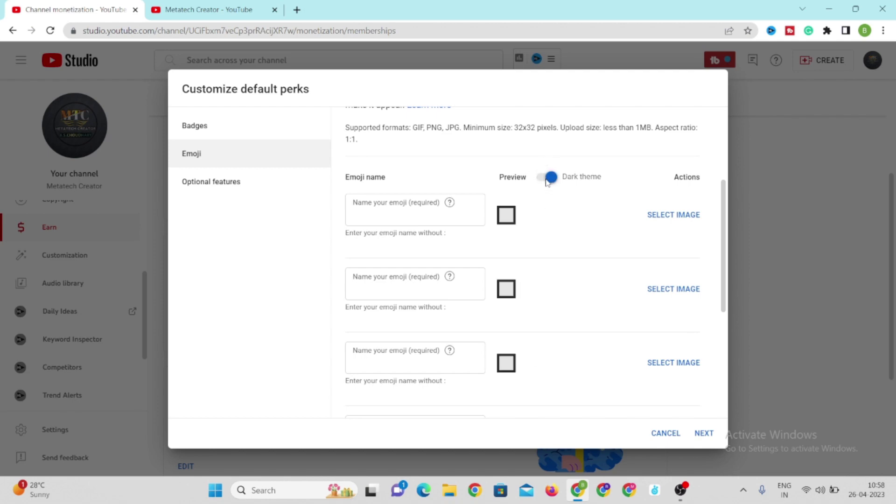
click(547, 179)
scroll(536, 205, up, 3)
scroll(532, 210, down, 8)
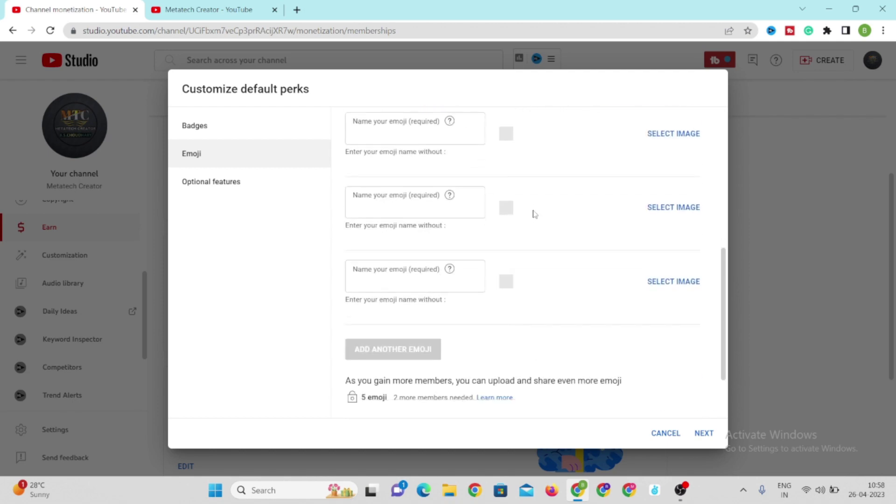
click(703, 439)
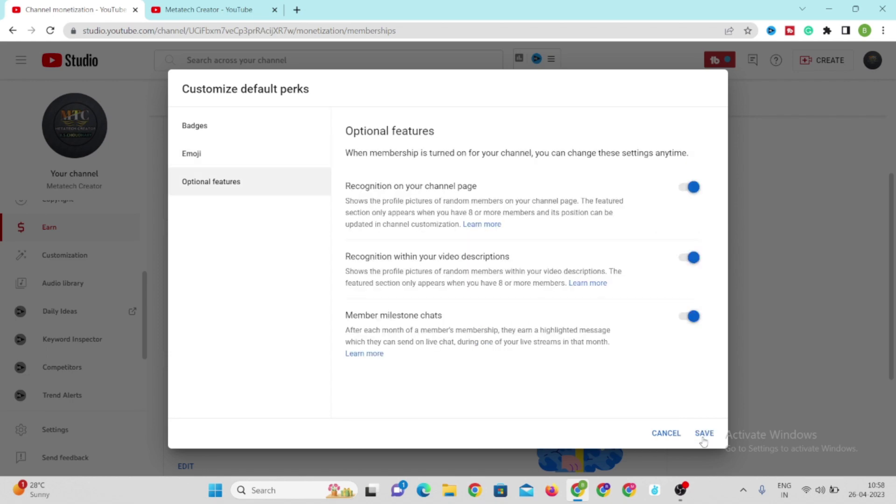
click(703, 434)
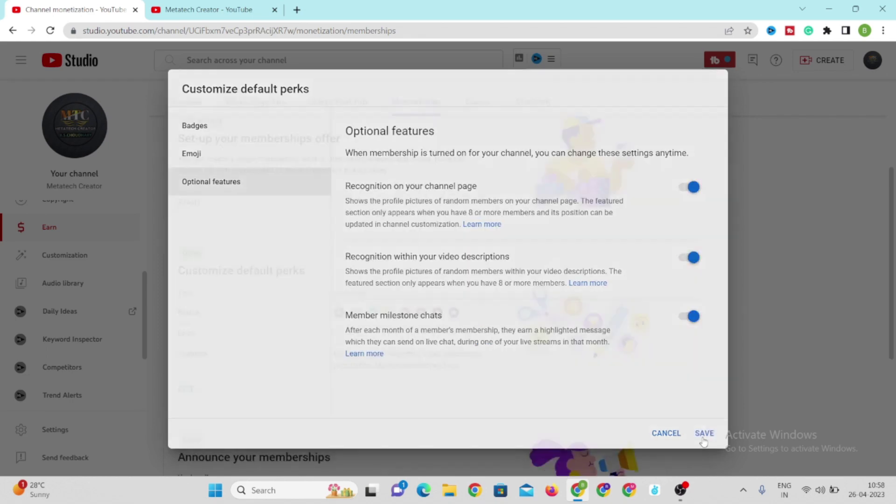
- Look over the memberships checklist to find which setup task still has to be completed
scroll(514, 365, down, 7)
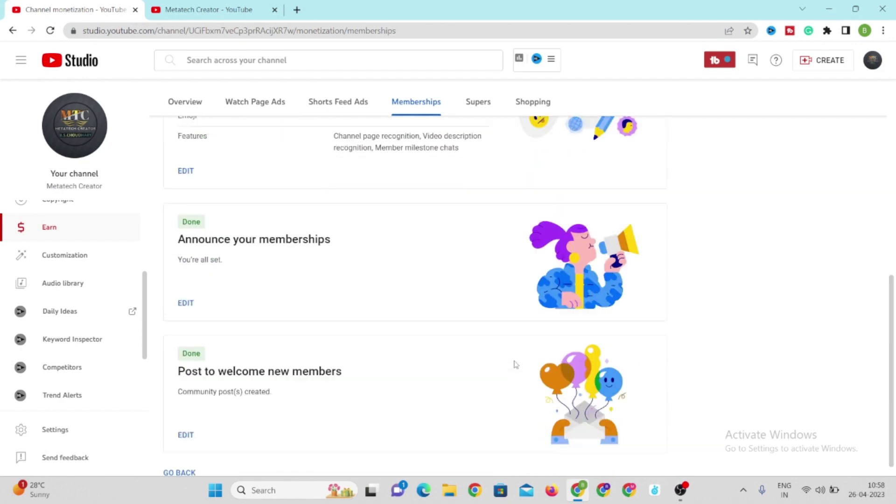
scroll(515, 364, up, 10)
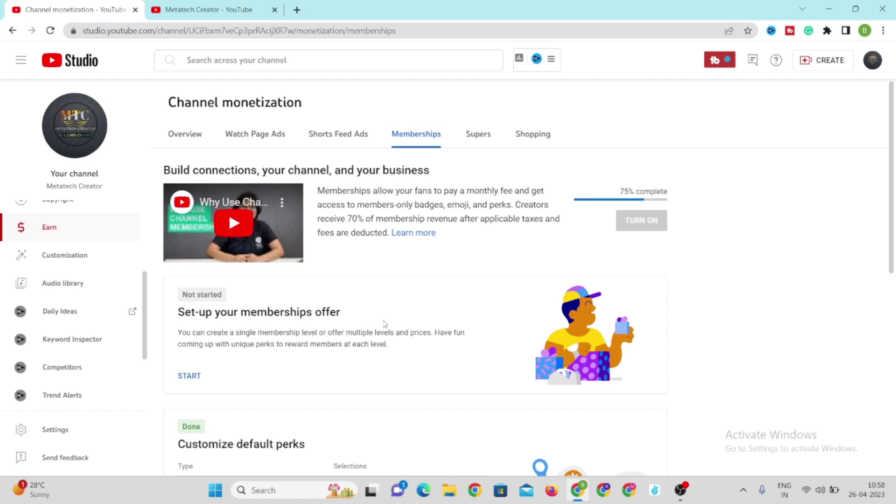
scroll(384, 317, down, 6)
scroll(384, 315, up, 6)
scroll(385, 315, down, 4)
scroll(280, 310, up, 2)
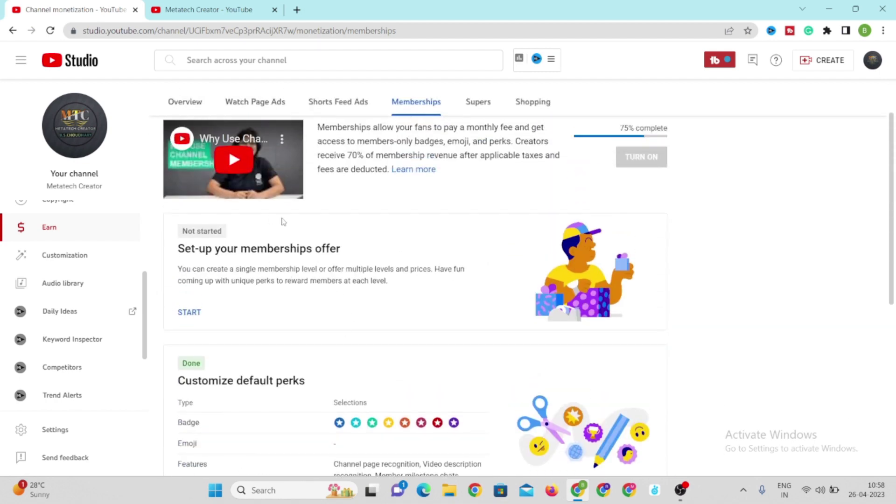
scroll(281, 221, down, 2)
scroll(281, 219, up, 3)
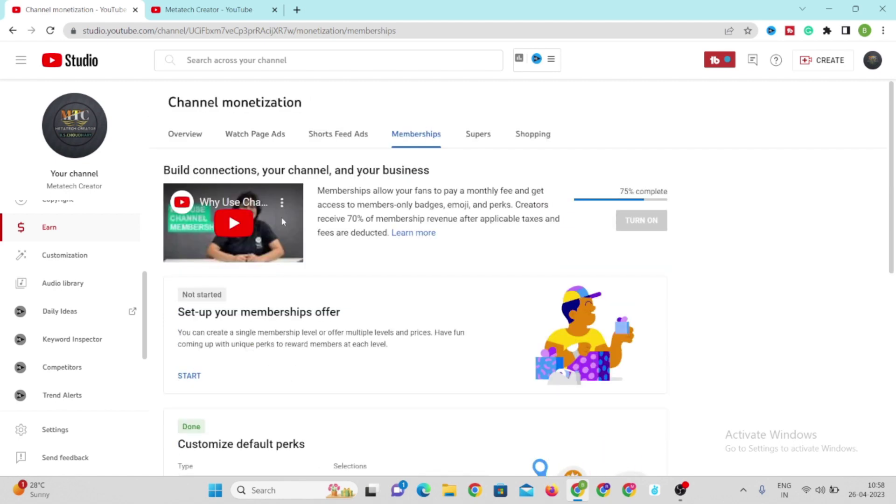
scroll(273, 222, down, 4)
scroll(226, 216, up, 4)
- Start setting up the memberships offer, select the "One level" template and review its price and perks
click(186, 373)
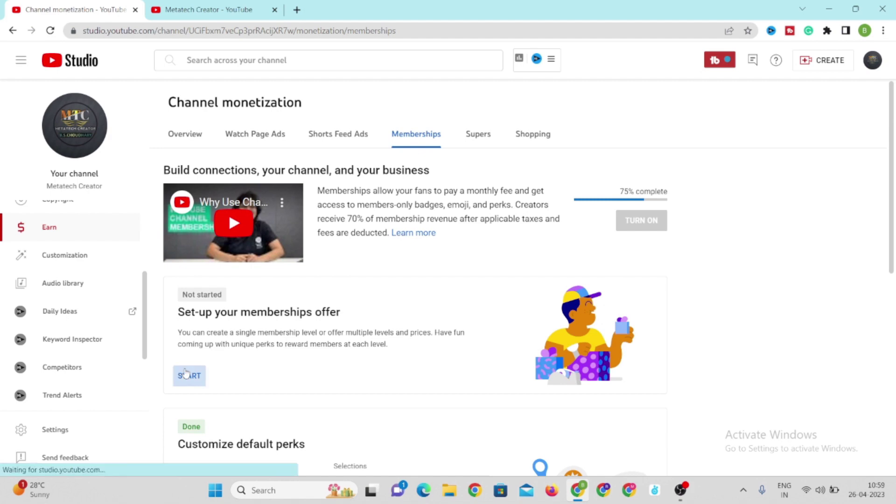
scroll(264, 252, down, 2)
scroll(265, 252, up, 2)
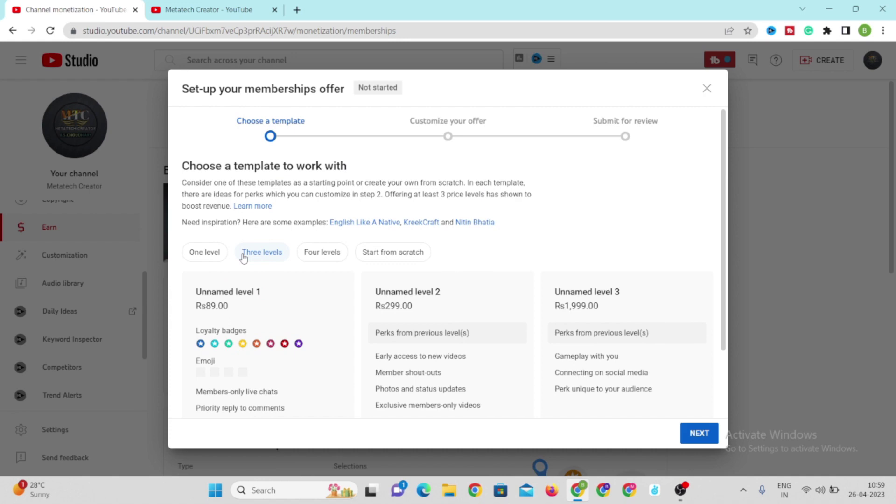
click(206, 251)
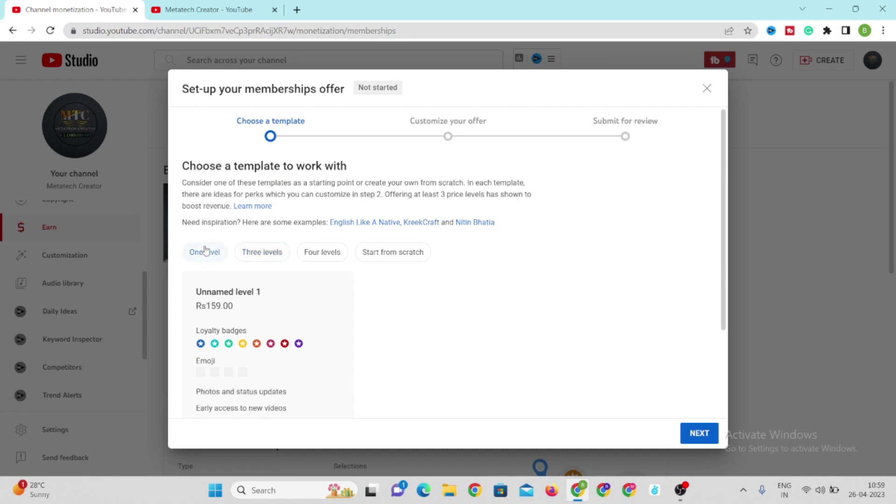
scroll(268, 237, down, 3)
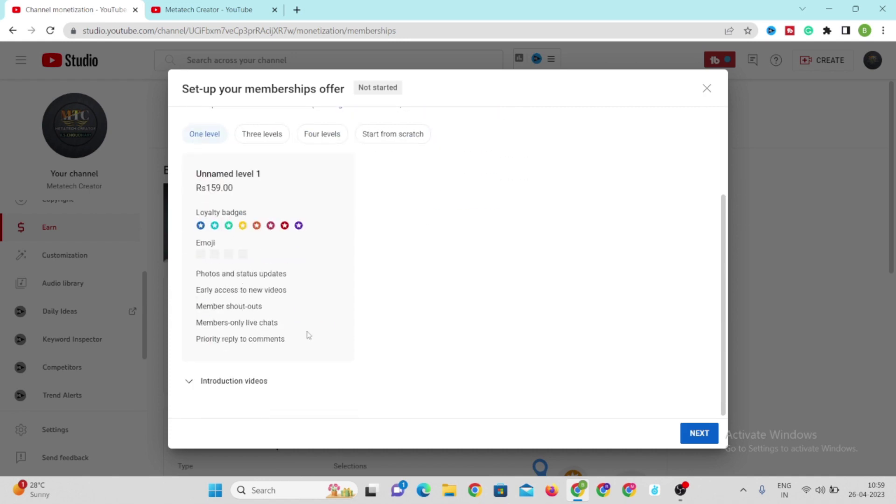
scroll(329, 305, up, 3)
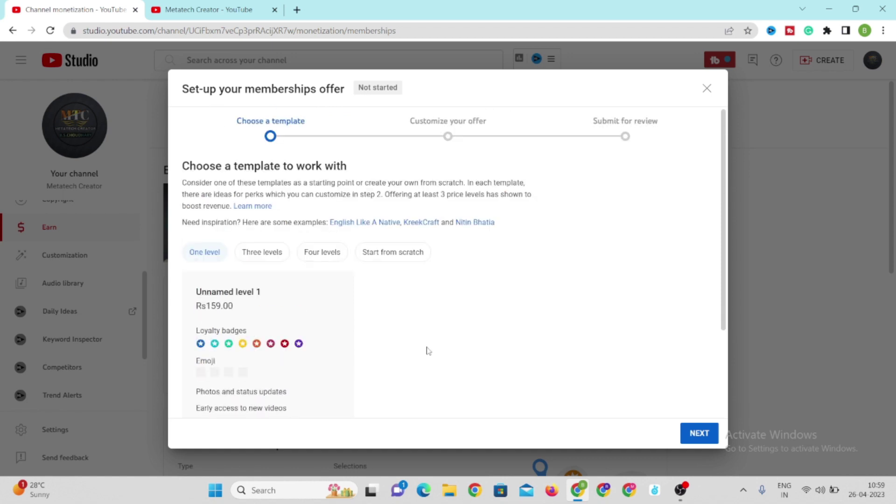
- Continue with the one-level template and name its unnamed level "supersubcribers"
click(698, 432)
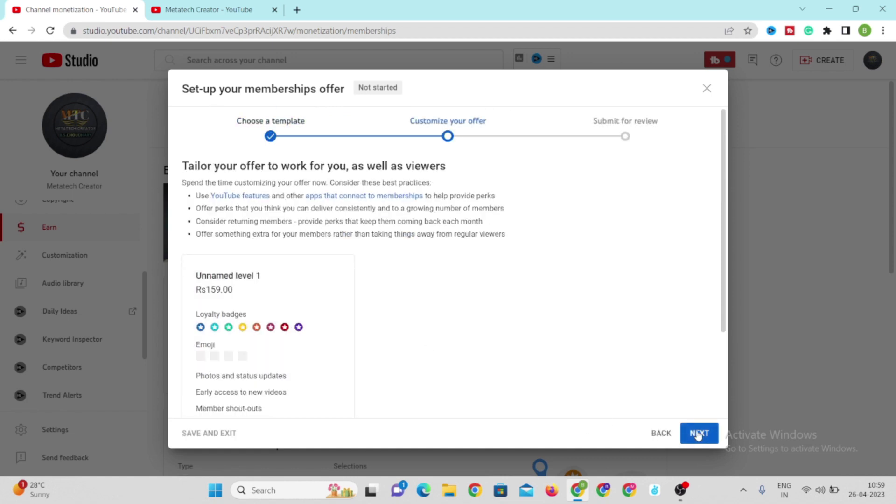
scroll(324, 281, down, 3)
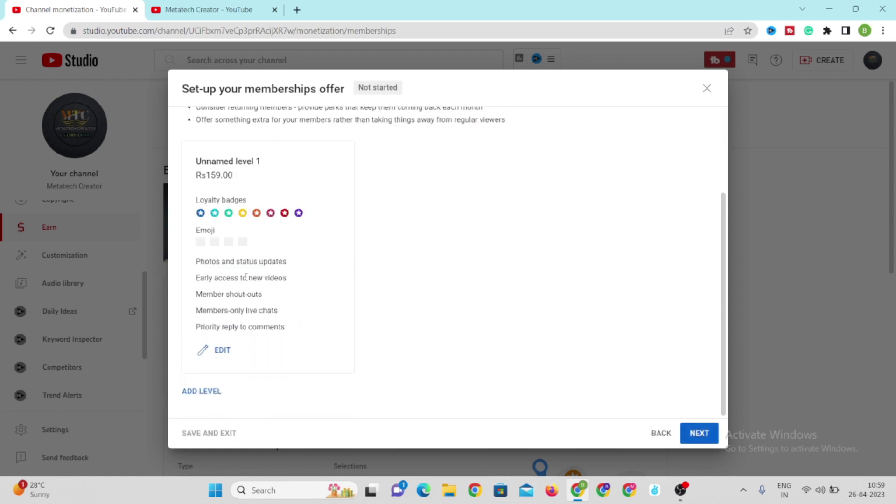
click(214, 356)
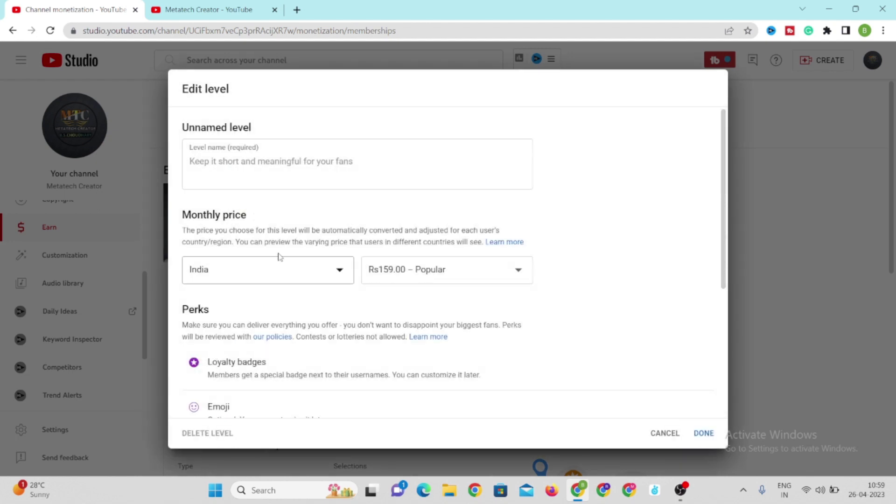
click(284, 151)
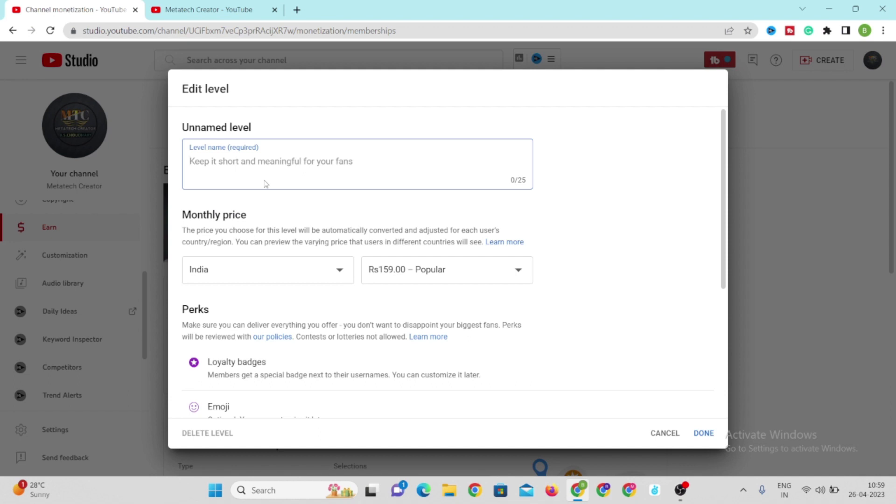
text(super)
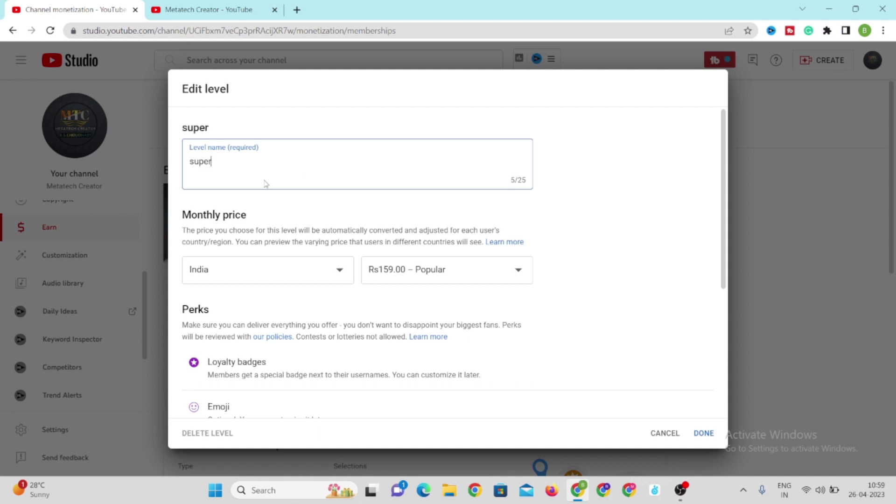
text(suber)
key(BackSpace)
key(BackSpace)
text(criber)
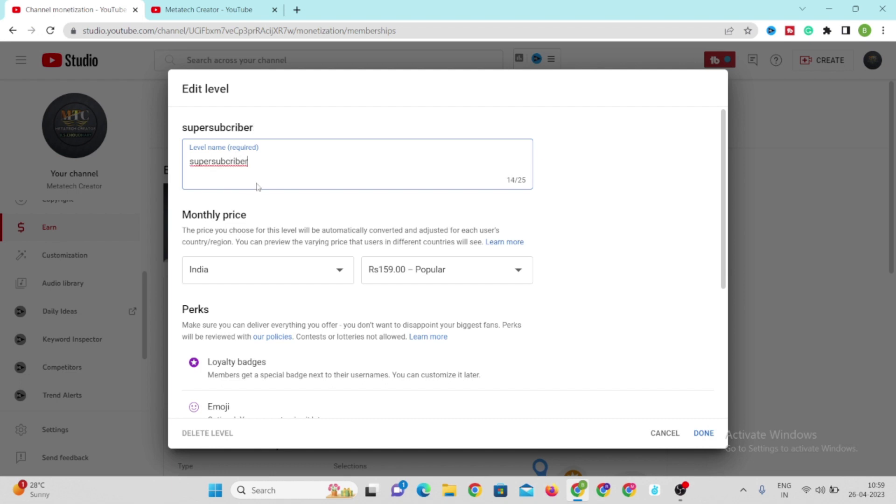
text(s)
- Set the level's monthly price to Rs89.00 – Popular, keep all its perks, and save the level
scroll(241, 211, down, 2)
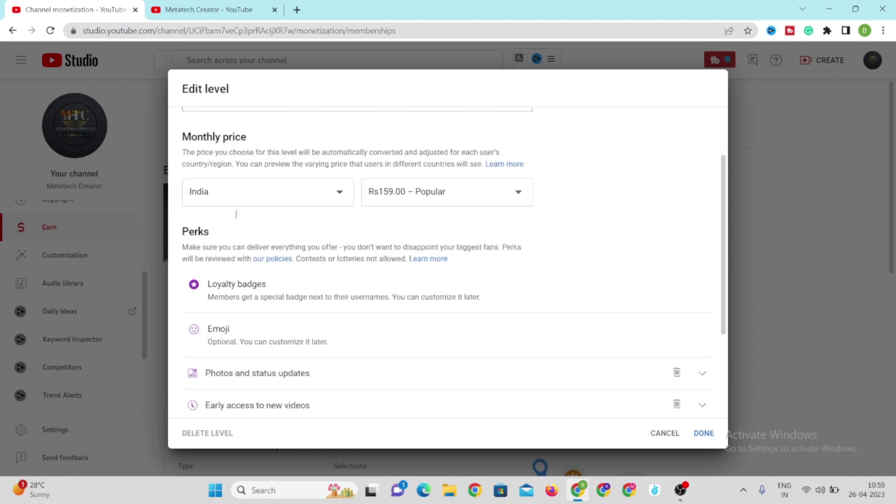
click(445, 198)
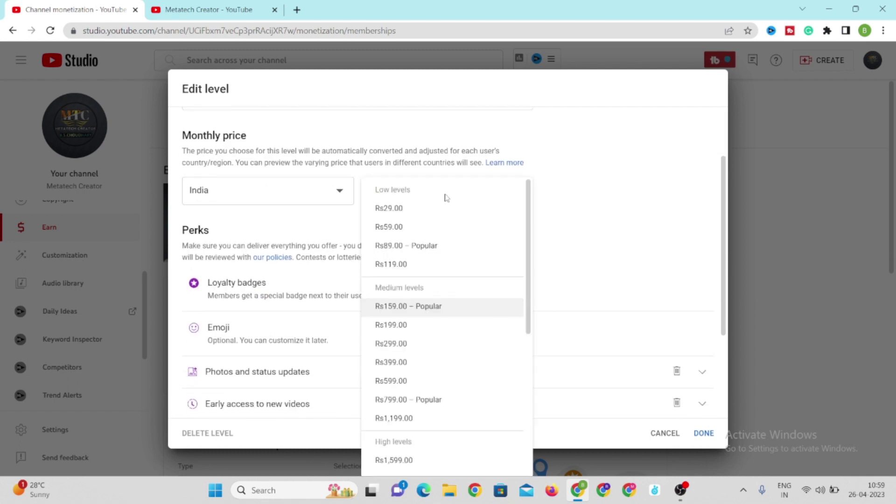
click(445, 246)
scroll(445, 249, up, 2)
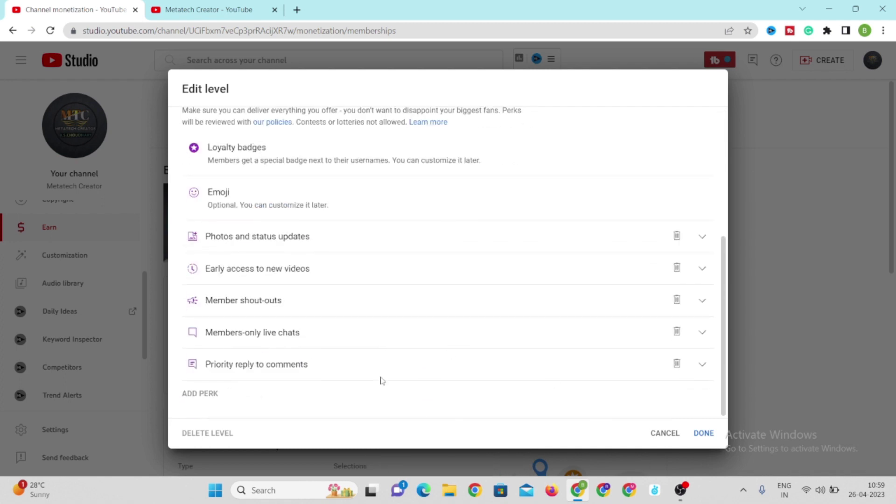
scroll(357, 266, up, 5)
scroll(357, 267, down, 5)
click(703, 432)
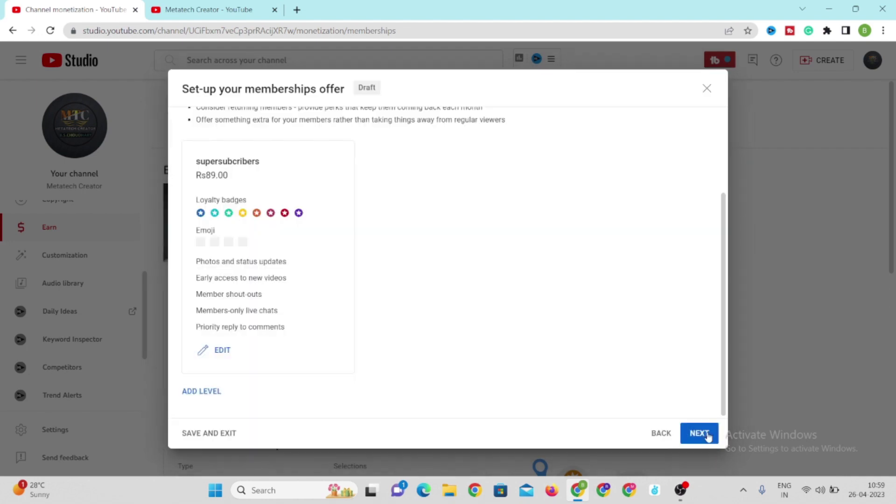
- Advance the customized offer to the submission stage and review its level name, price and perks
scroll(546, 297, up, 3)
scroll(543, 295, down, 3)
click(702, 435)
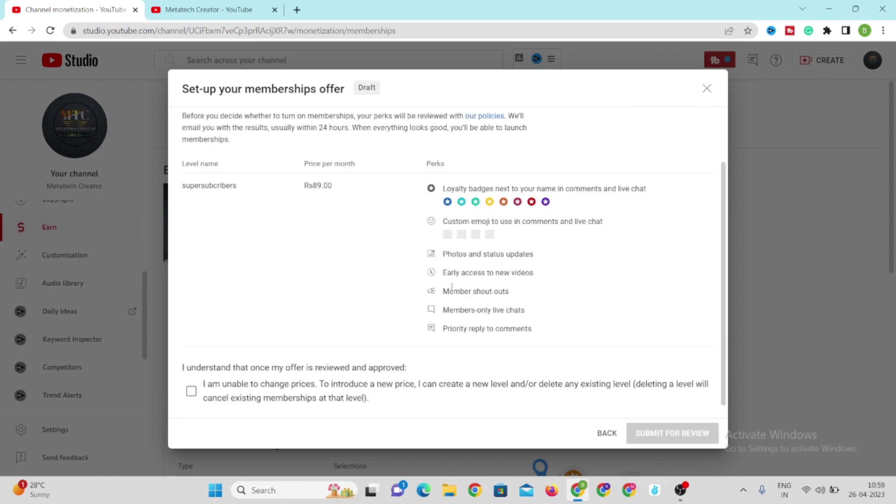
scroll(452, 287, down, 1)
scroll(451, 287, up, 3)
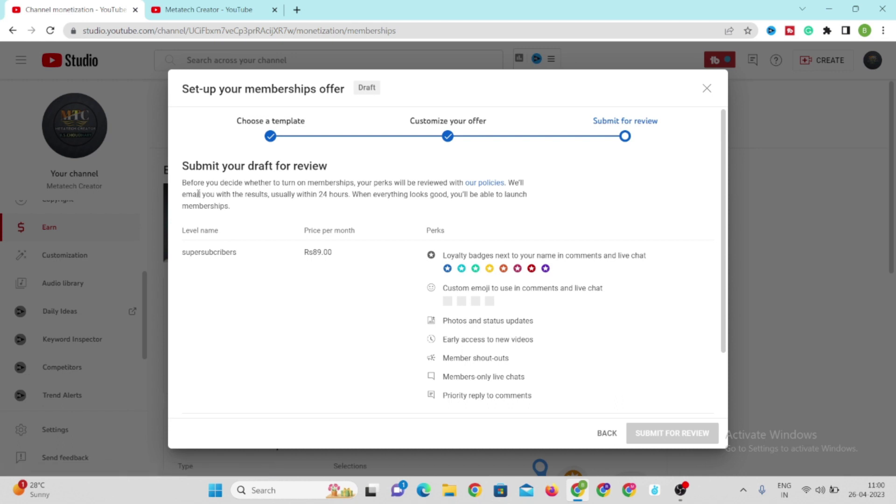
scroll(289, 257, down, 1)
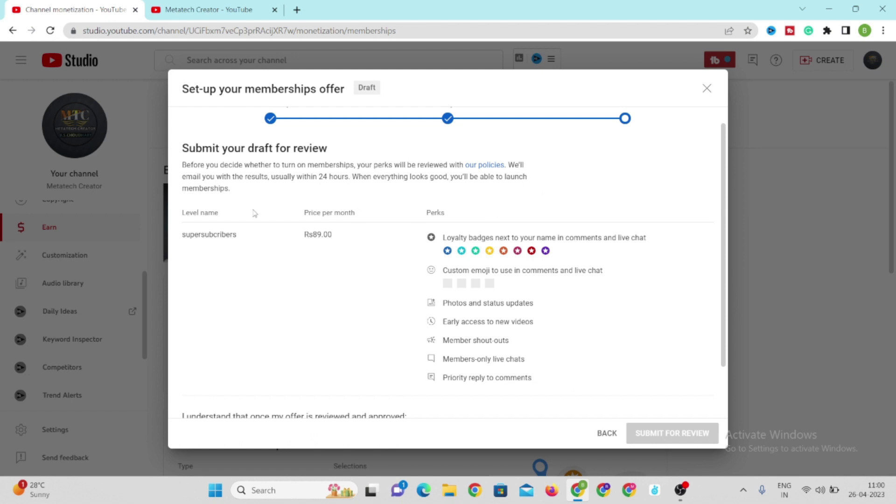
scroll(287, 247, down, 2)
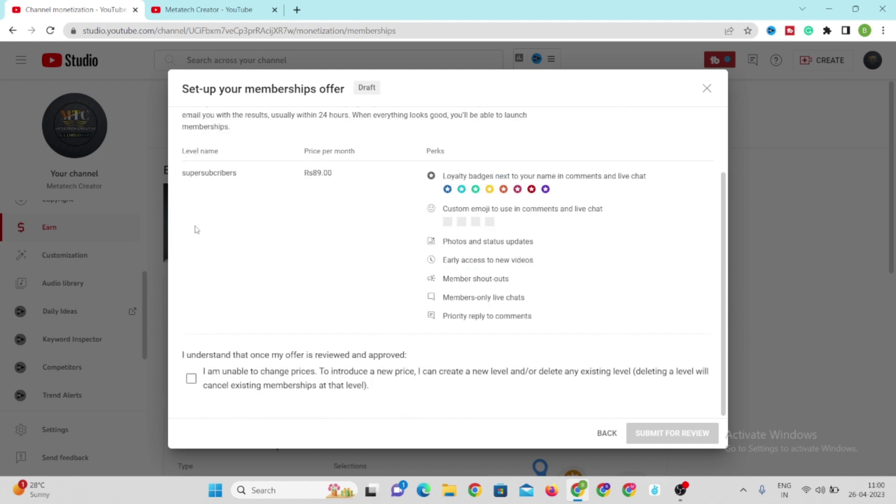
scroll(277, 172, up, 3)
scroll(276, 183, down, 3)
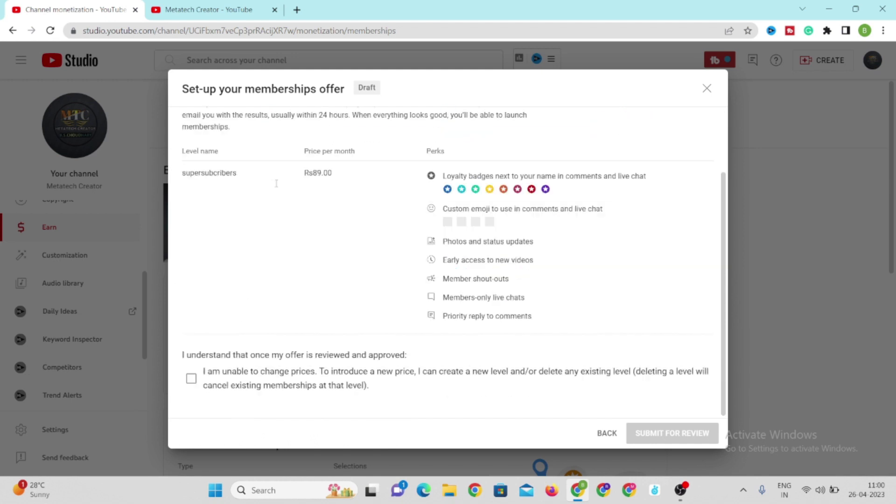
- Acknowledge that prices cannot be changed after approval, accept the policy compliance statement, and submit the memberships offer for review
click(191, 377)
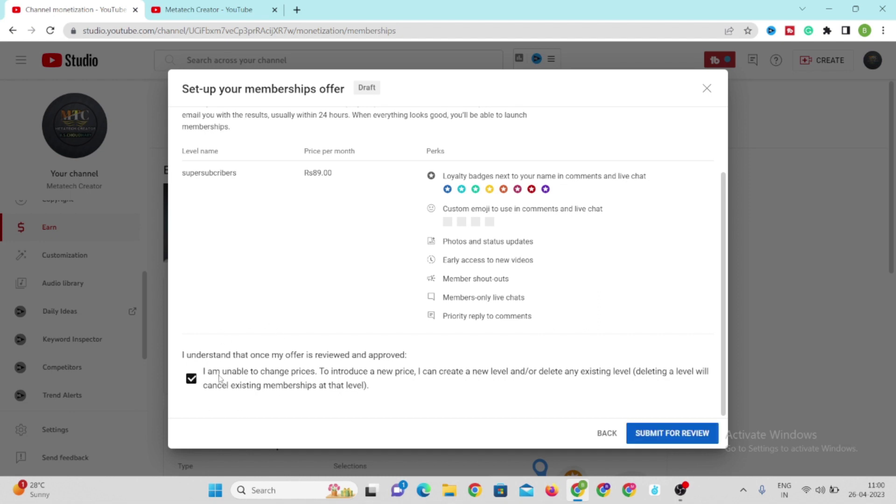
scroll(374, 384, up, 2)
scroll(373, 383, up, 1)
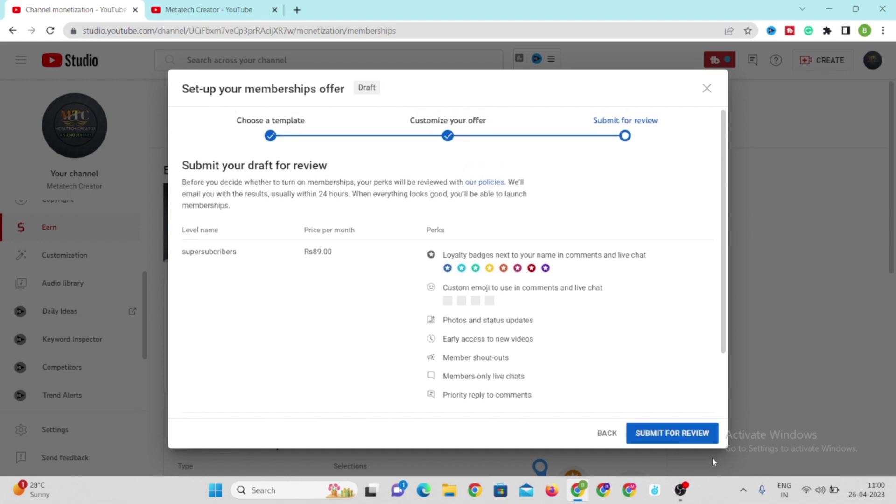
click(671, 434)
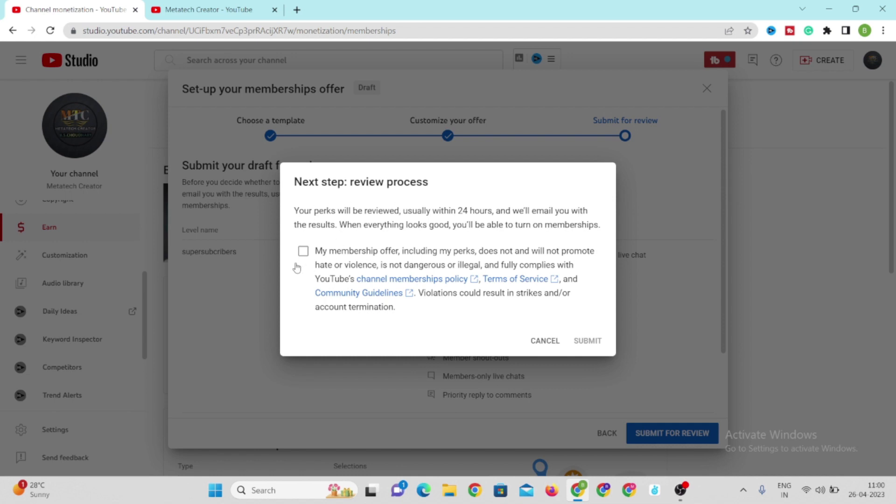
click(303, 251)
click(586, 338)
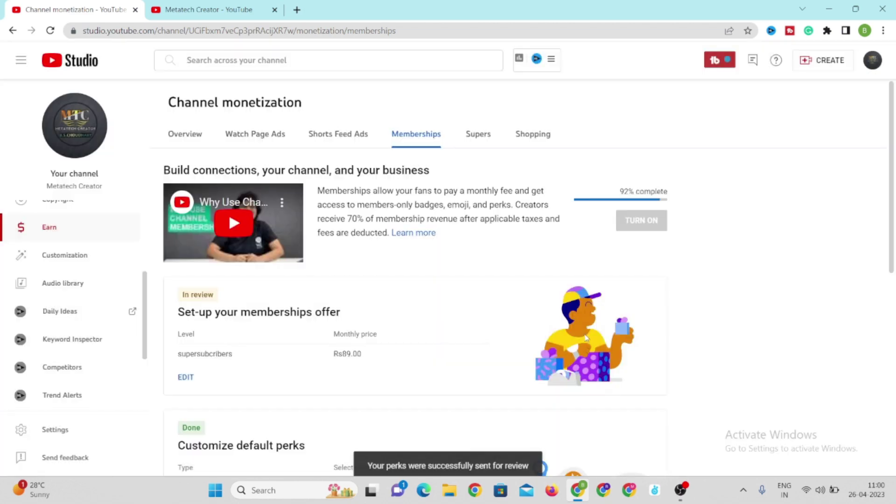
- Examine the status of each memberships setup task and check whether memberships can be turned on
scroll(586, 338, down, 3)
scroll(468, 267, up, 3)
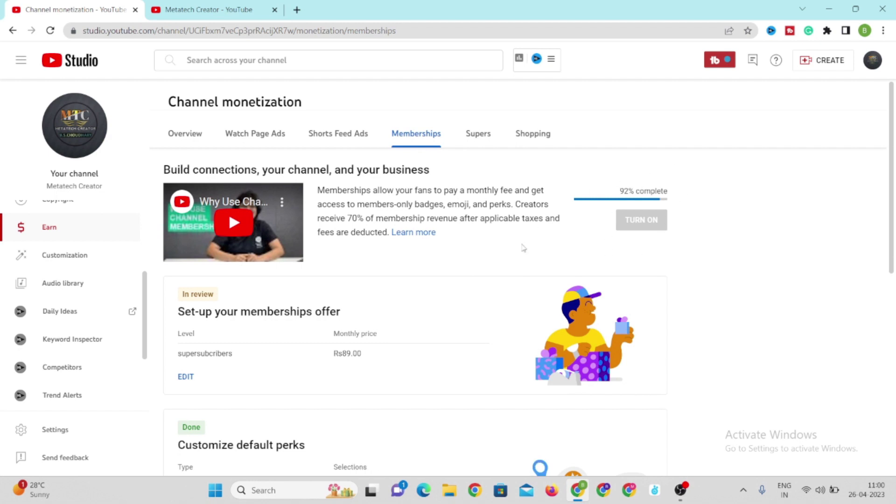
mouse_move(636, 218)
mouse_move(663, 214)
scroll(639, 415, down, 7)
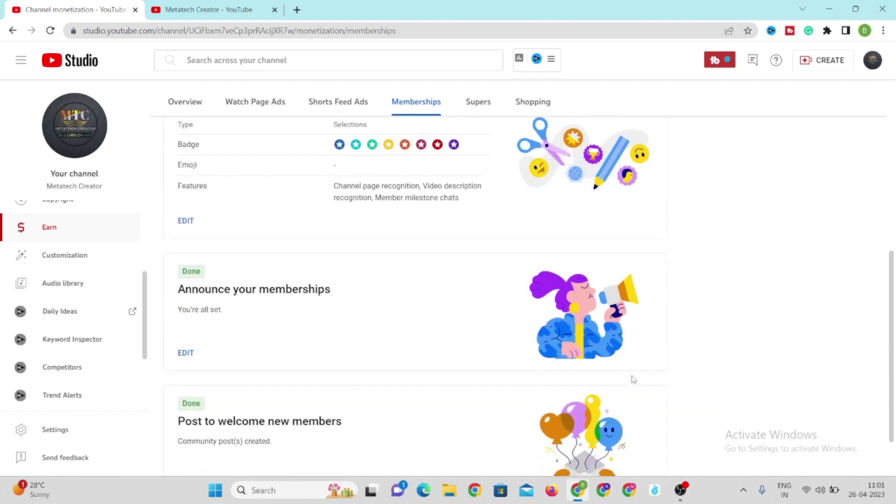
scroll(633, 379, up, 7)
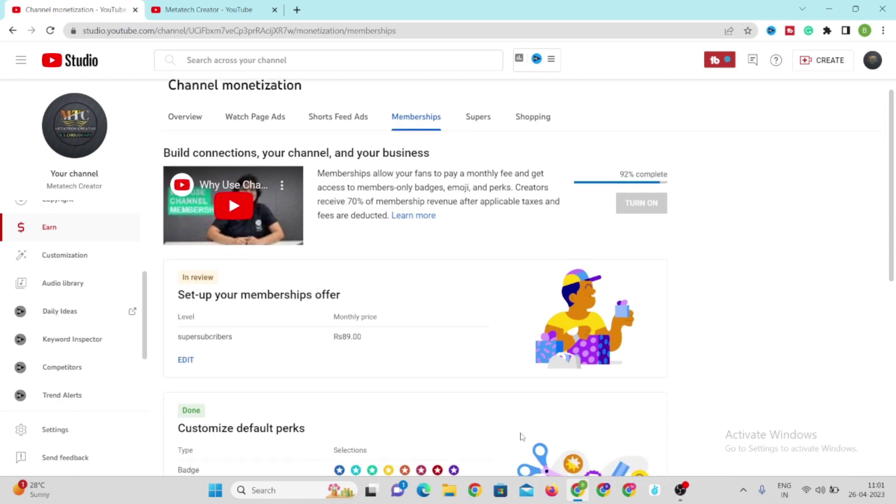
scroll(521, 436, down, 4)
scroll(521, 437, down, 2)
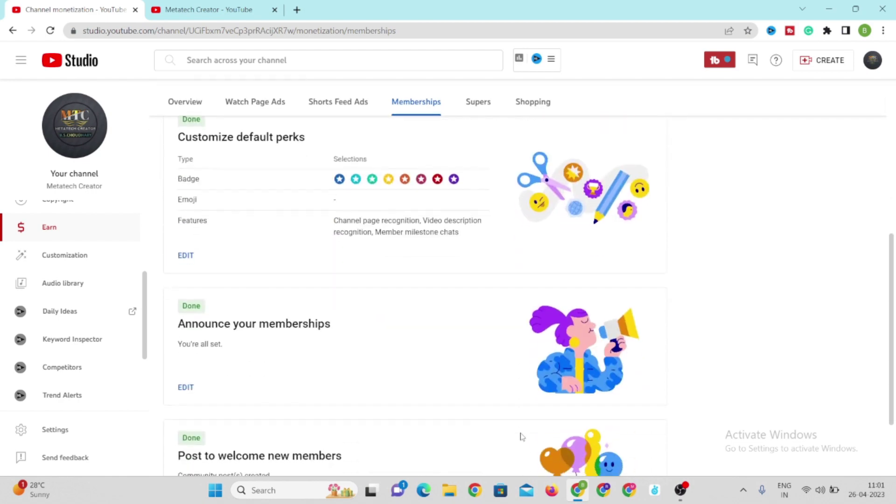
scroll(520, 436, up, 6)
scroll(373, 420, down, 7)
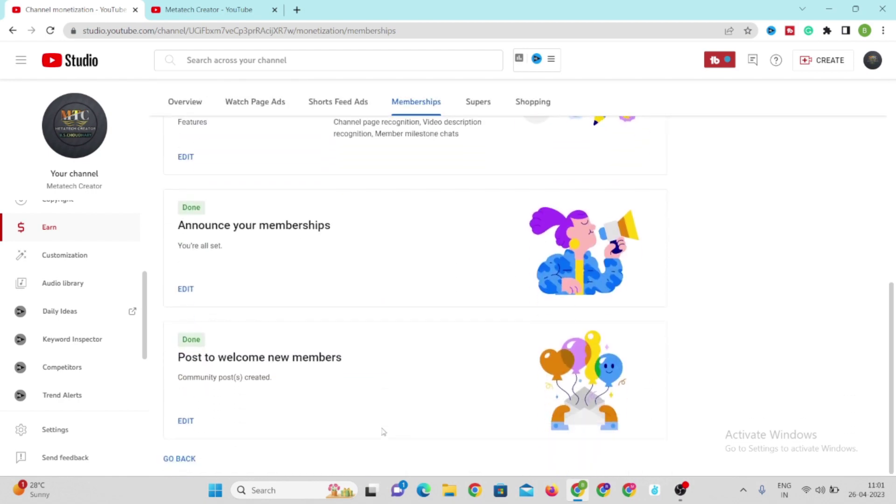
scroll(382, 430, up, 8)
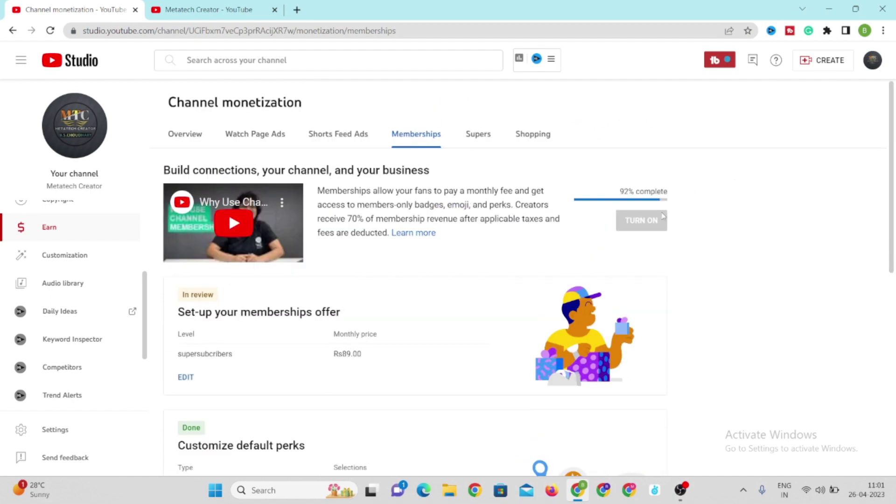
scroll(470, 266, down, 5)
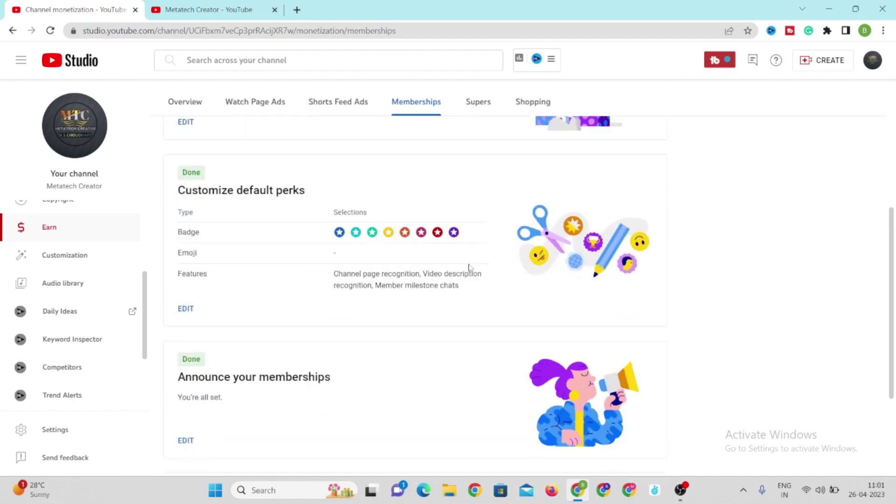
scroll(470, 266, up, 5)
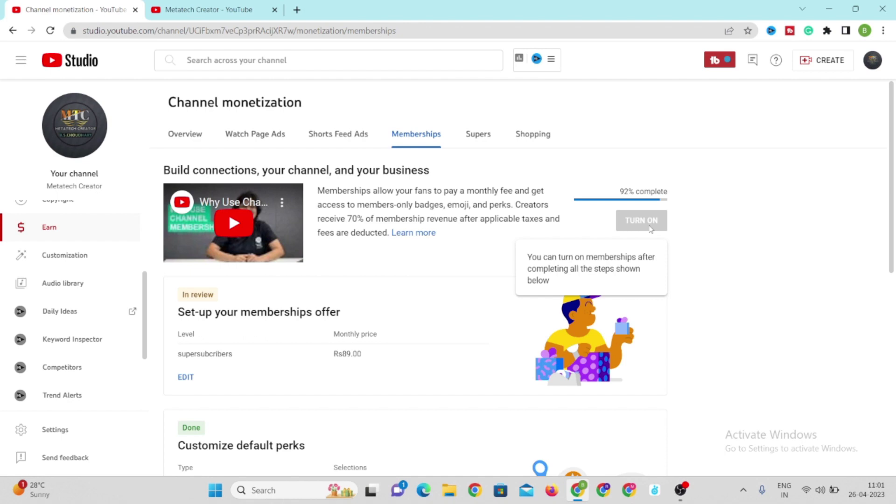
scroll(388, 176, down, 7)
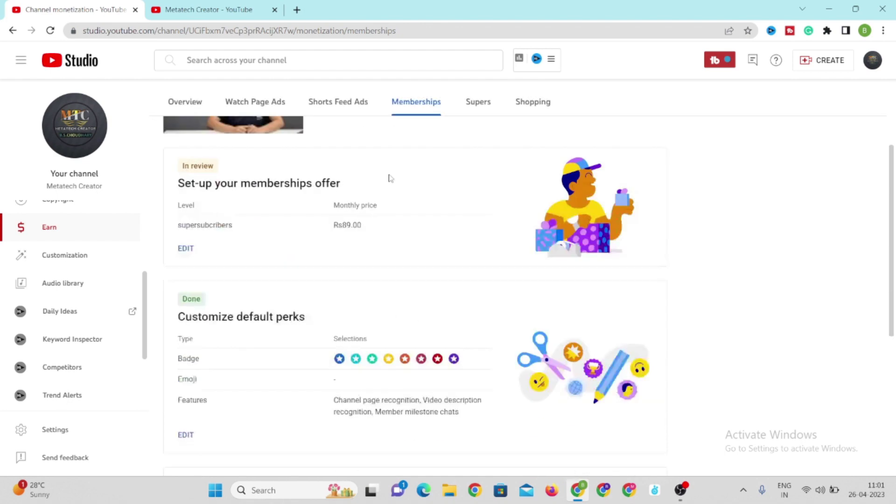
scroll(390, 177, up, 7)
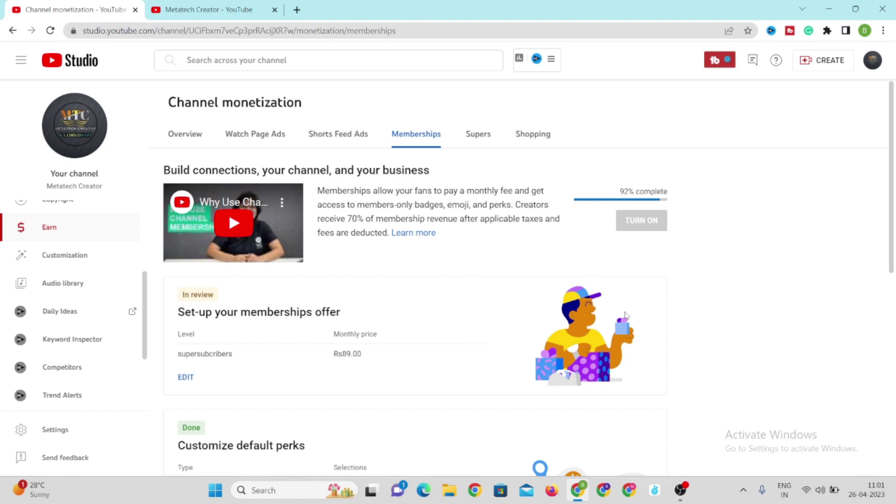
- Open the help article about managing channel memberships and read its section on the Memberships tab
click(424, 231)
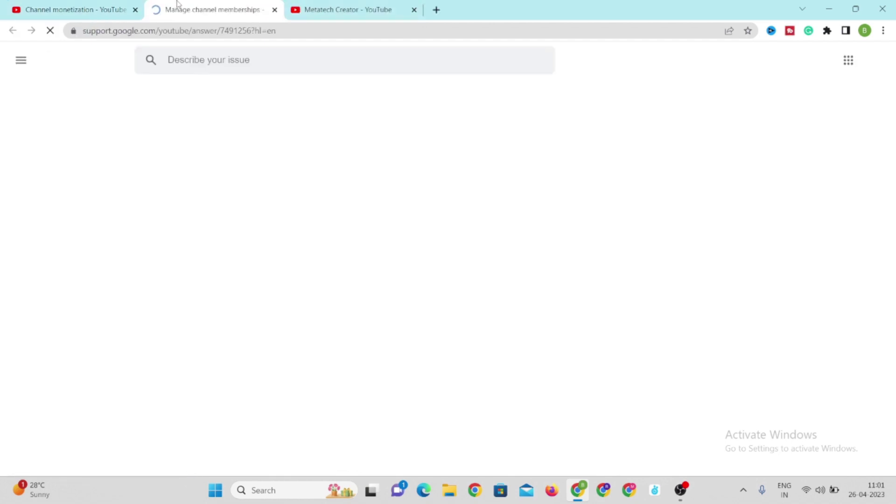
click(126, 6)
click(154, 9)
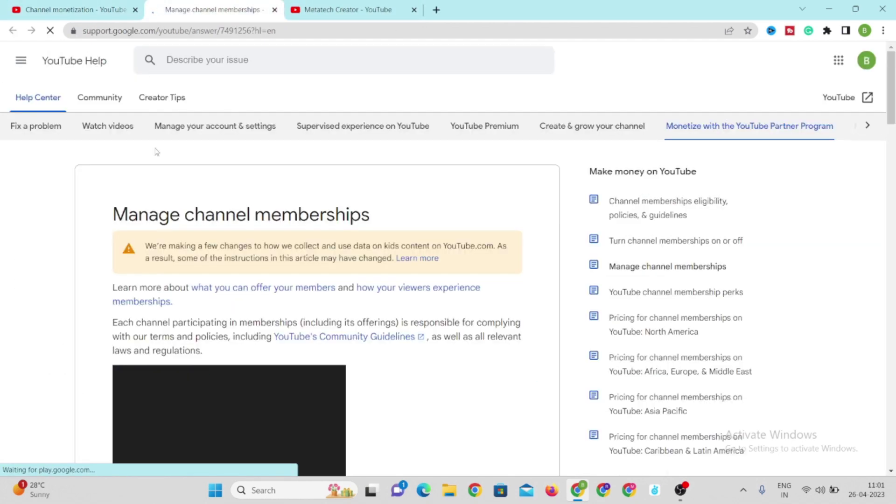
scroll(226, 321, down, 13)
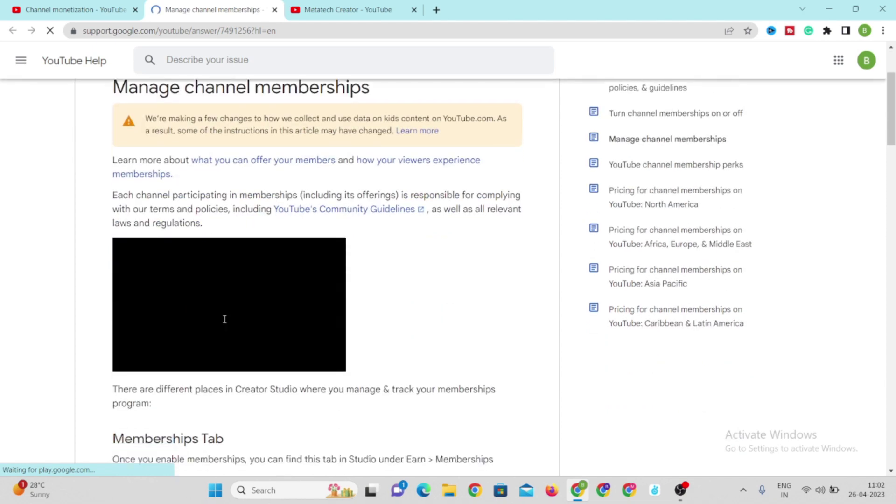
scroll(224, 322, up, 8)
scroll(225, 321, down, 3)
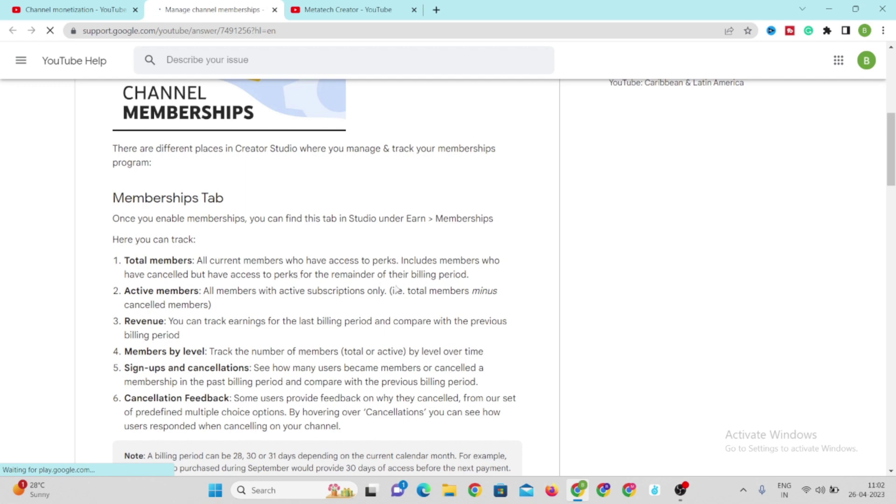
scroll(276, 329, down, 1)
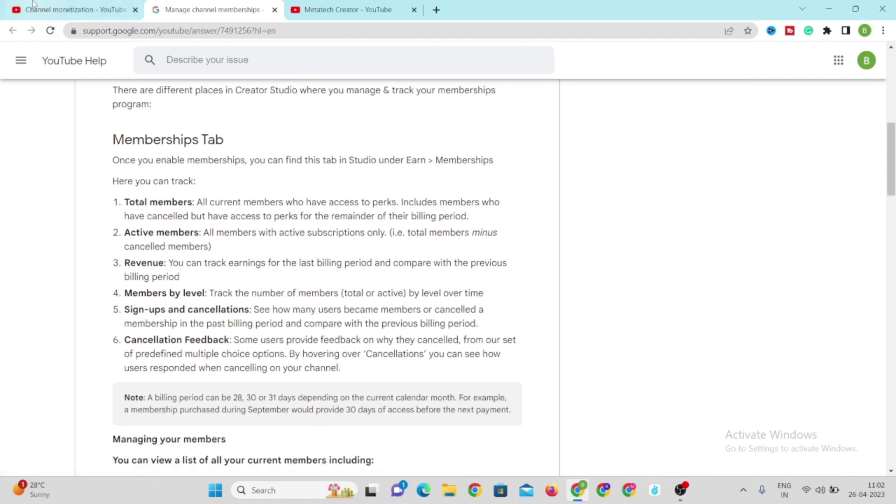
- Return to the channel monetization page and look over the memberships checklist again
key(ctrl+shift+Tab)
scroll(240, 305, down, 5)
scroll(240, 305, up, 6)
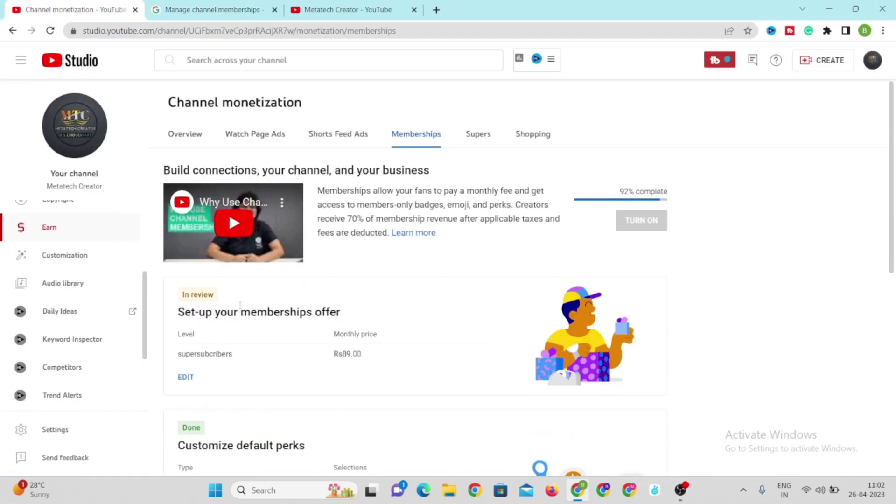
- Review the memberships offer, default perks, announcement and welcome post tasks, and check whether memberships can be turned on
scroll(239, 308, down, 8)
scroll(238, 308, up, 8)
scroll(239, 308, down, 4)
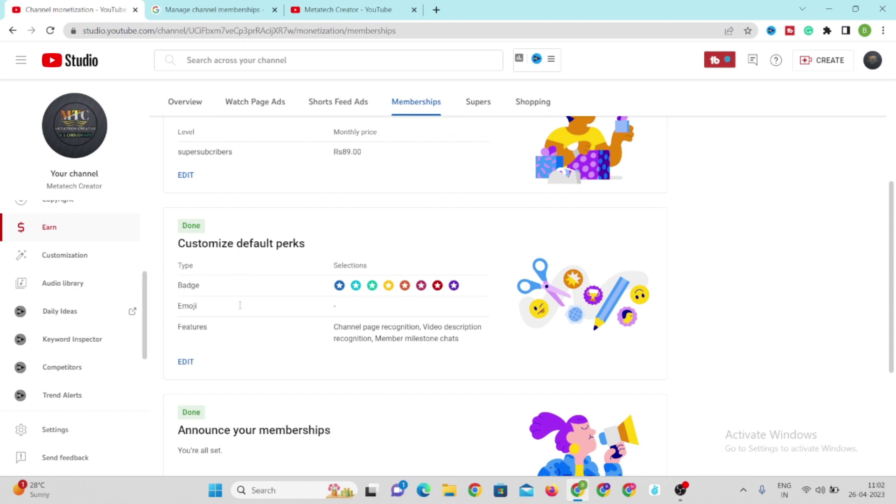
scroll(303, 342, down, 1)
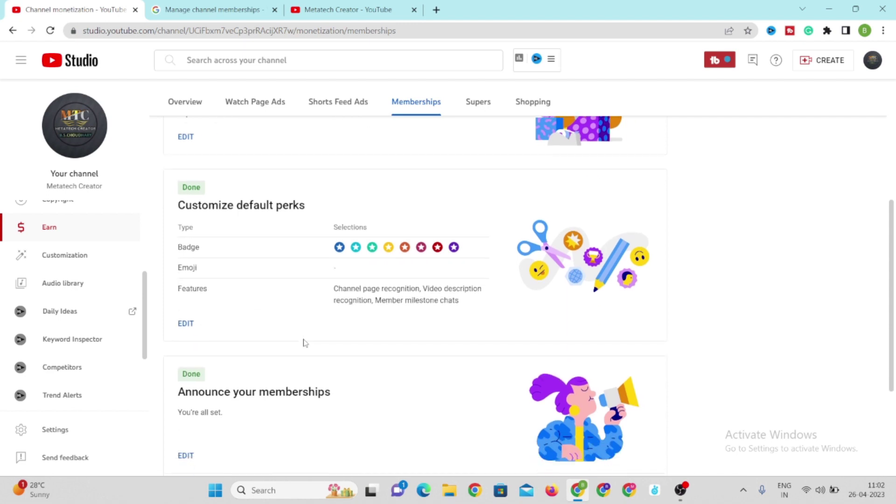
scroll(304, 343, down, 1)
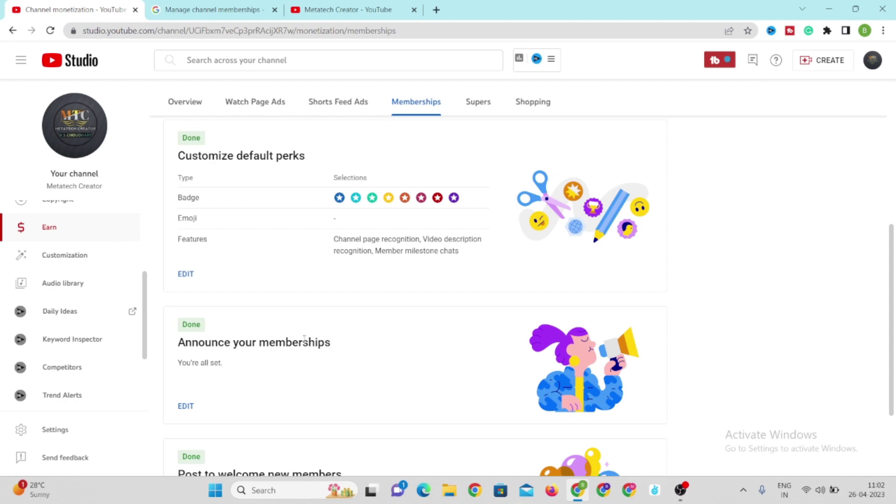
scroll(304, 339, up, 4)
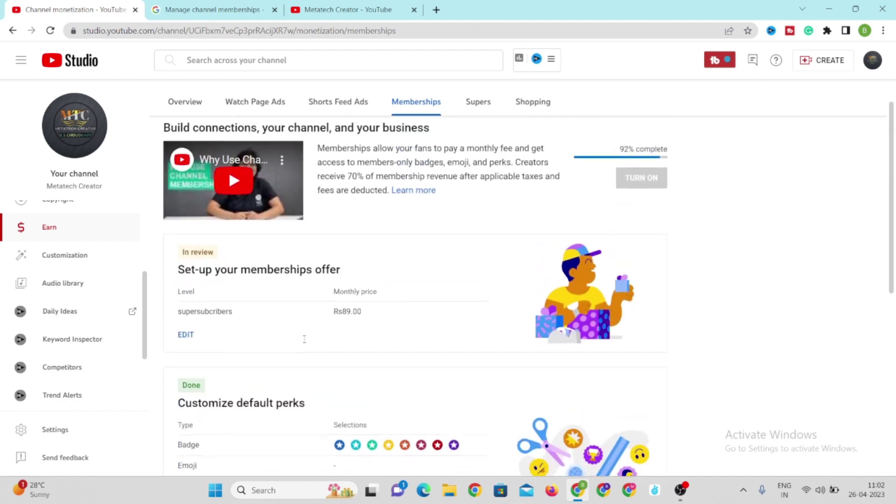
scroll(304, 339, down, 8)
scroll(304, 340, up, 9)
scroll(390, 401, down, 8)
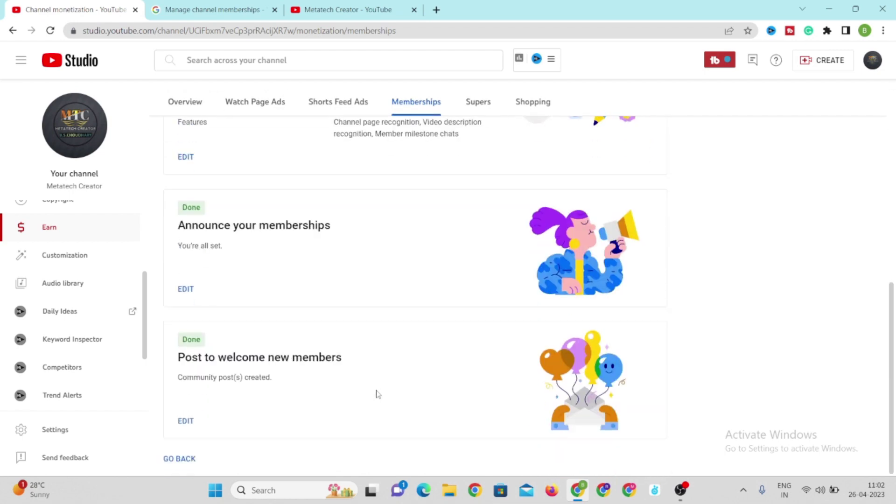
scroll(378, 394, up, 8)
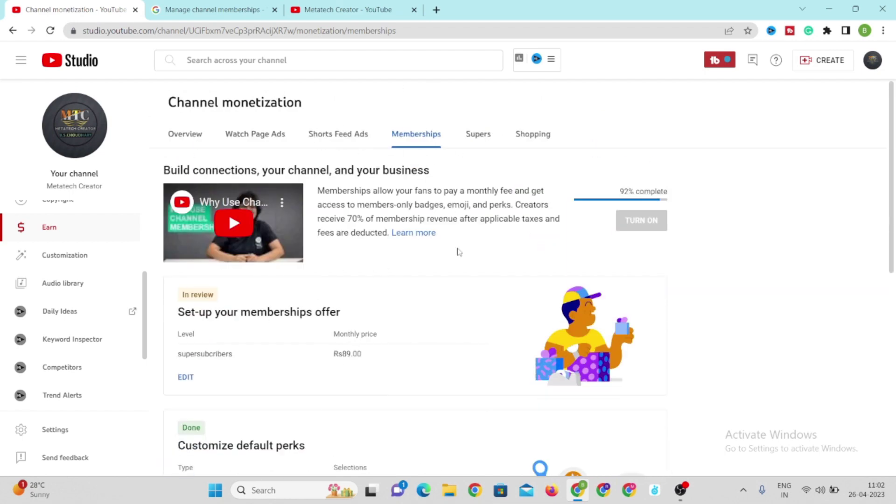
scroll(404, 267, down, 5)
scroll(404, 267, up, 5)
scroll(325, 326, down, 5)
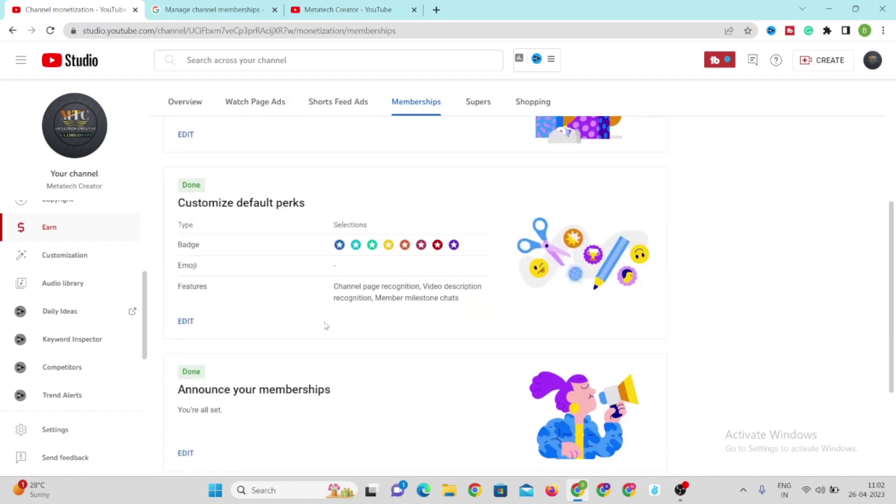
scroll(325, 325, up, 5)
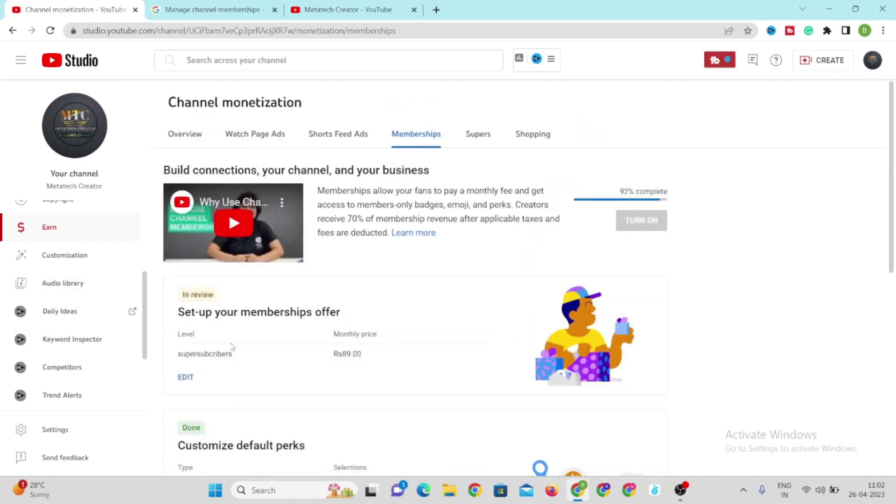
scroll(232, 347, down, 1)
mouse_move(646, 161)
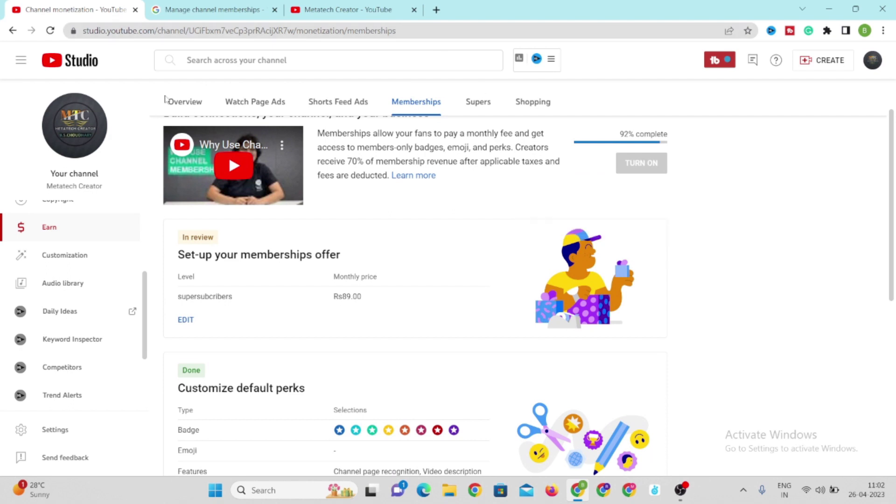
- Open and refresh the monetization overview, check the memberships setup from there, and return to the overview
click(175, 110)
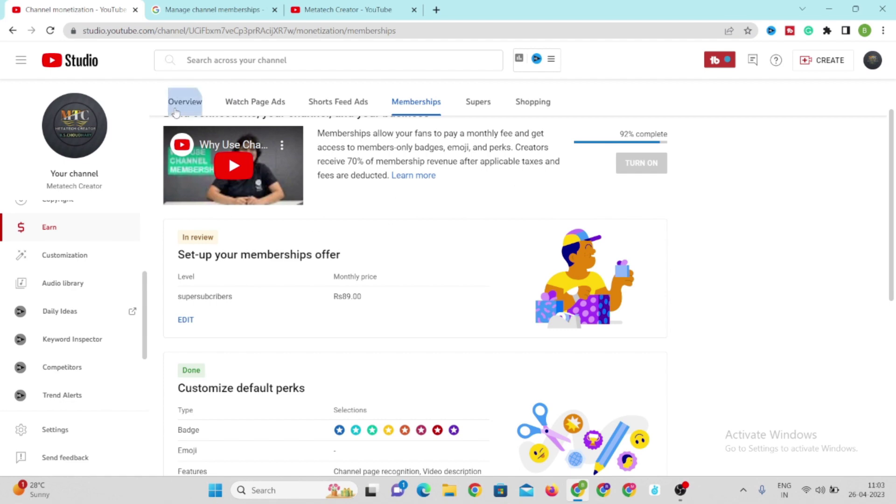
scroll(288, 322, down, 2)
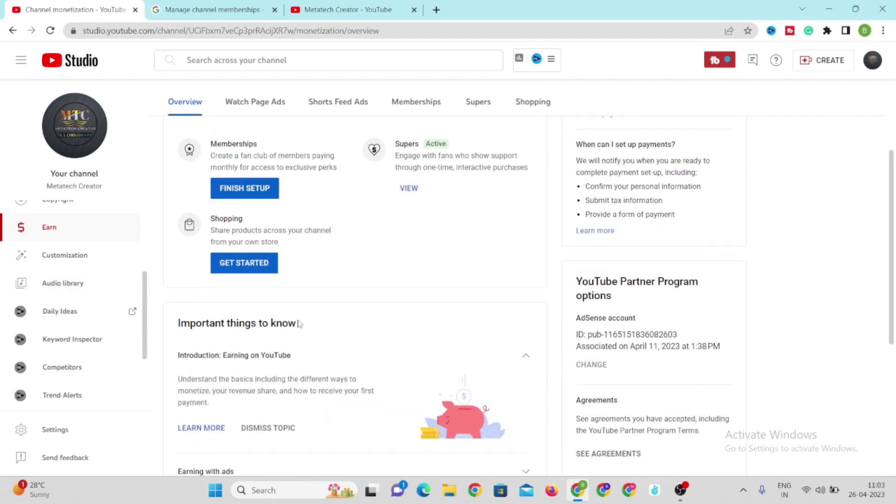
scroll(287, 322, up, 2)
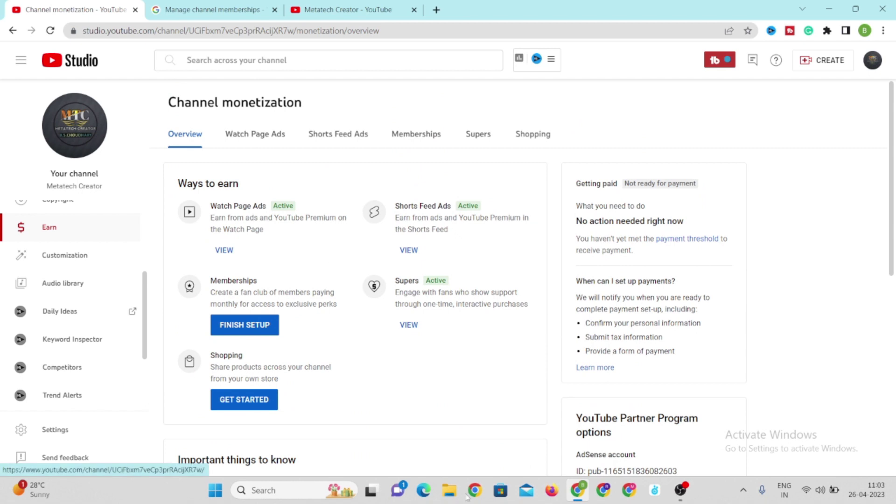
click(50, 31)
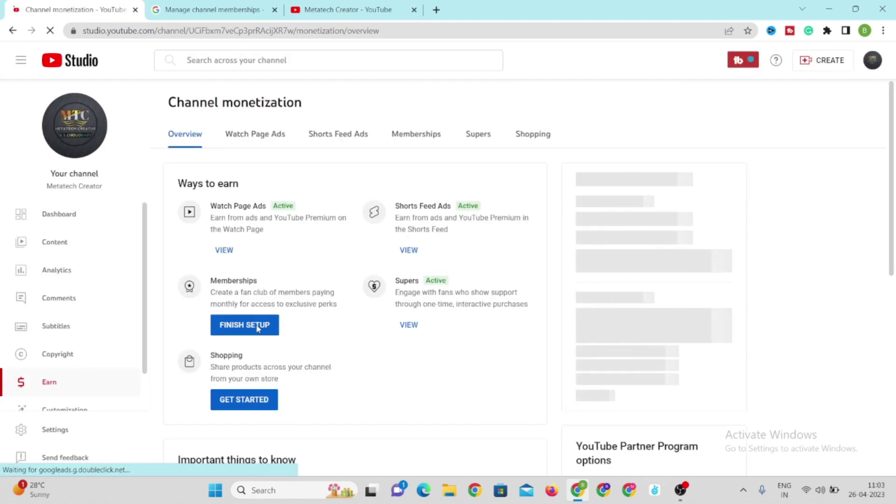
click(258, 328)
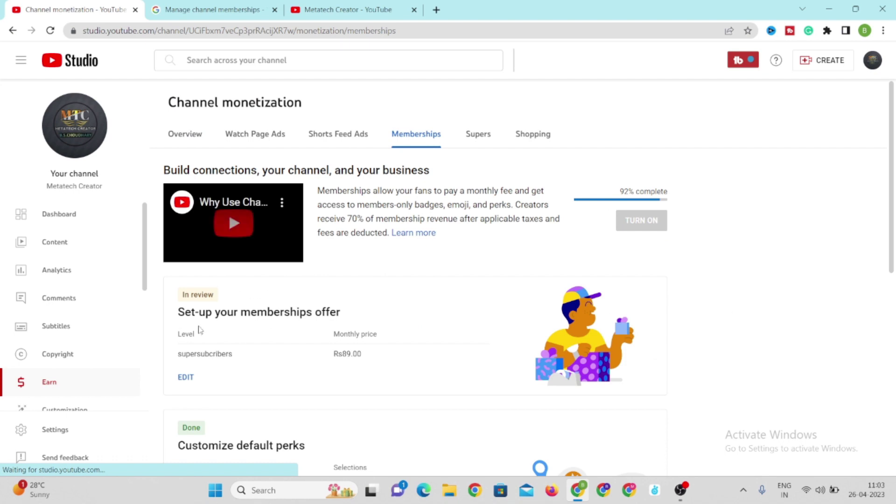
click(13, 30)
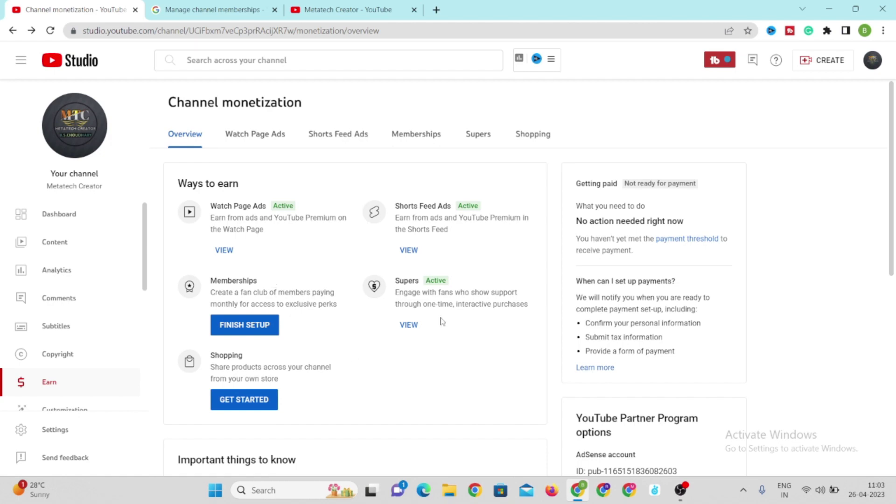
- Look through the ways to earn, the important things to know and the resources on the monetization overview
scroll(346, 368, down, 4)
scroll(346, 368, up, 4)
scroll(348, 368, down, 7)
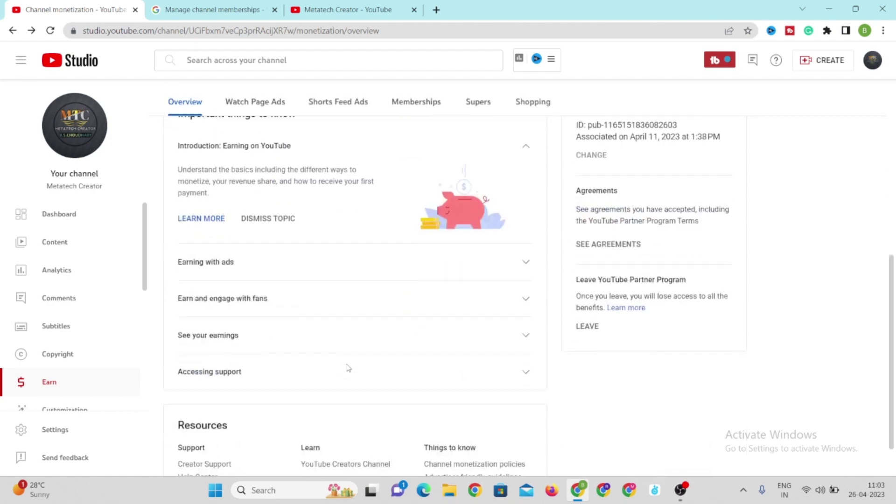
scroll(348, 368, up, 7)
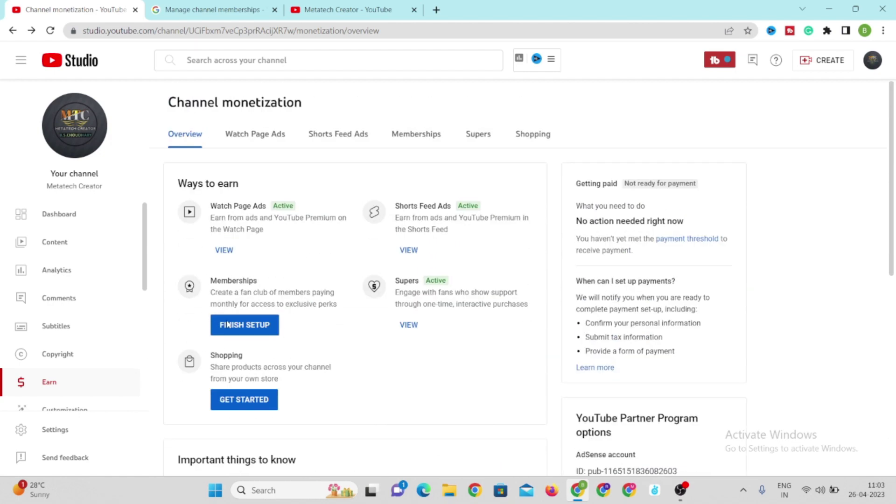
scroll(227, 324, down, 3)
scroll(227, 324, up, 3)
scroll(257, 448, down, 8)
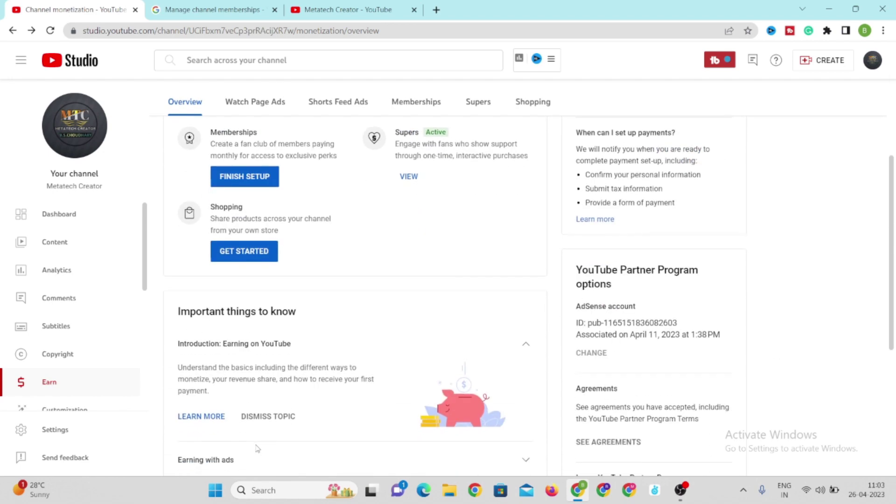
scroll(257, 448, up, 5)
scroll(257, 448, up, 2)
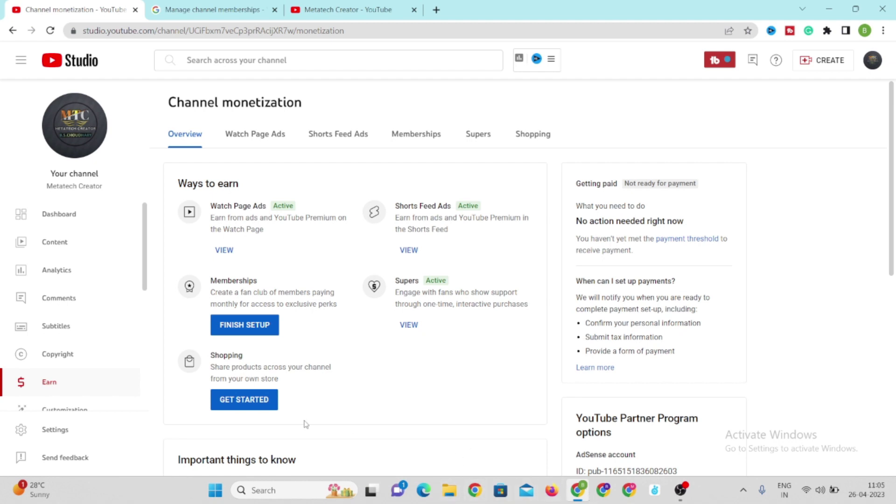
- Get started with Shopping from the ways to earn and continue past its welcome page to the store connection options
scroll(310, 415, down, 4)
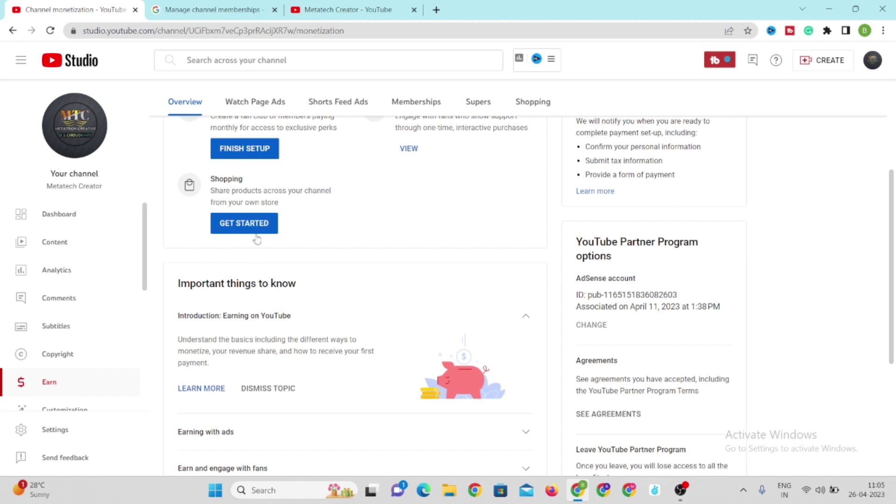
click(265, 225)
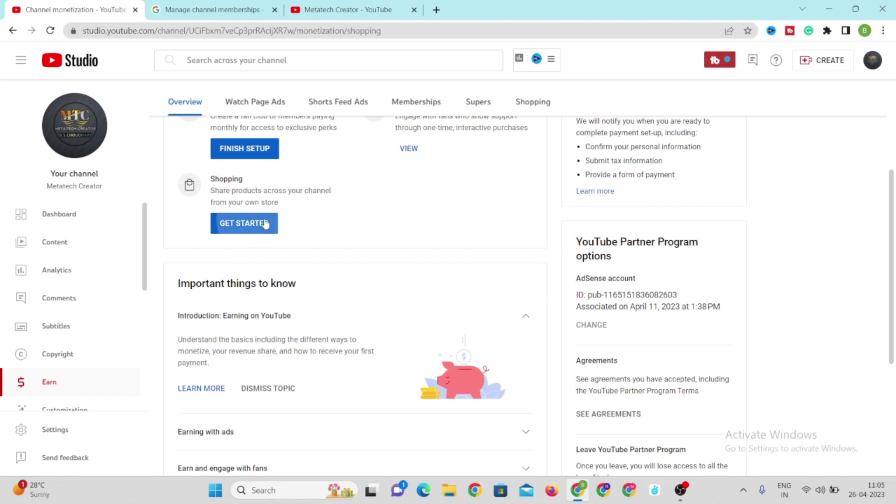
scroll(427, 240, down, 1)
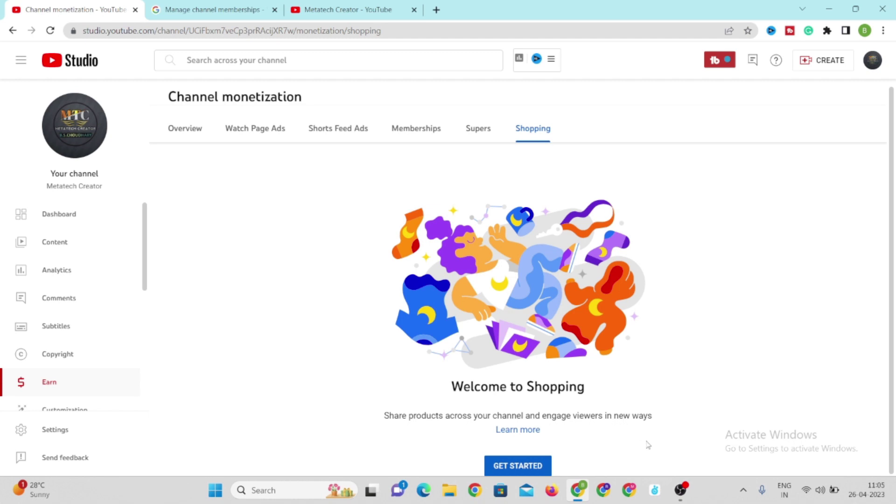
click(513, 466)
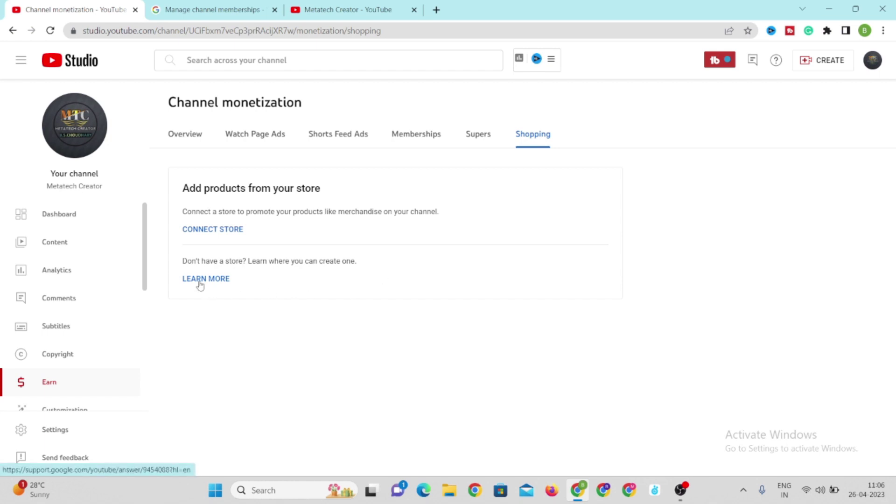
- View the store platforms offered for connection, select Shopify, and cancel the store selection
click(220, 234)
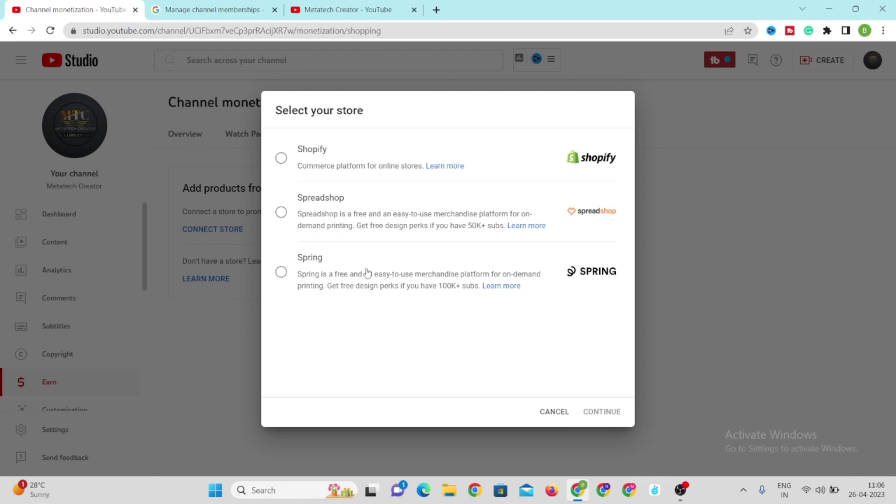
click(282, 158)
click(555, 412)
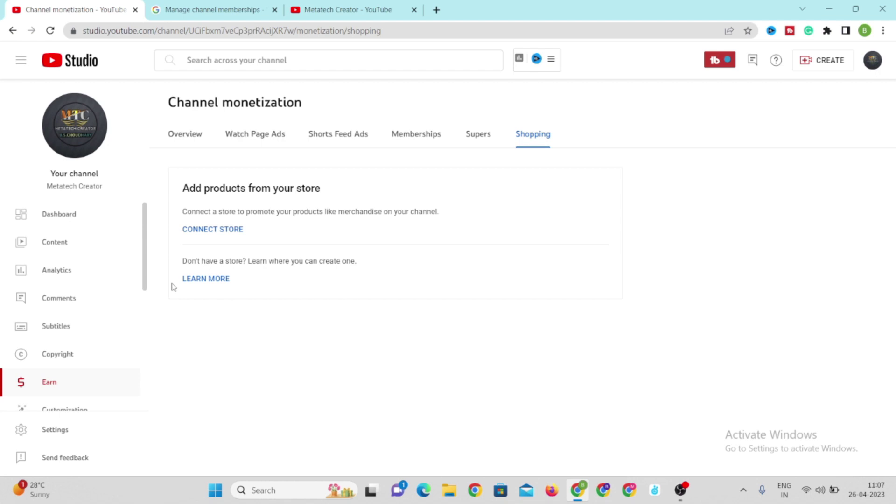
- Open the help article about getting started with Shopping and read its introduction and feature list
click(200, 280)
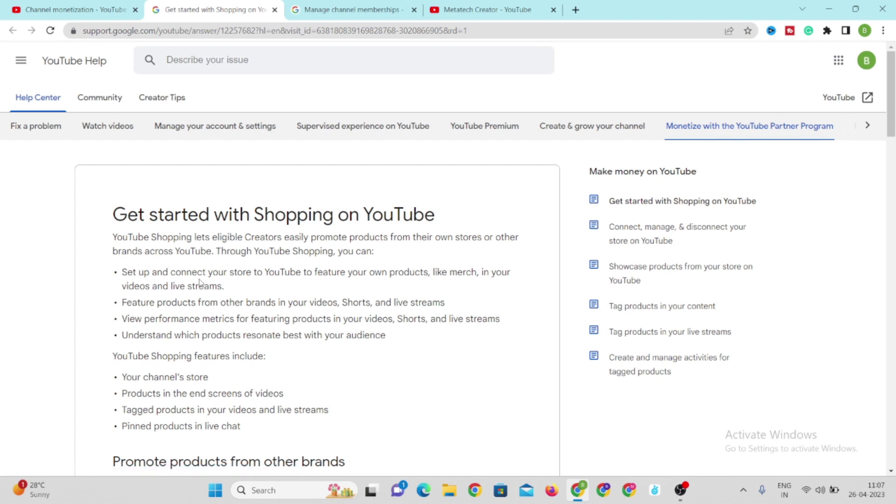
scroll(361, 298, down, 2)
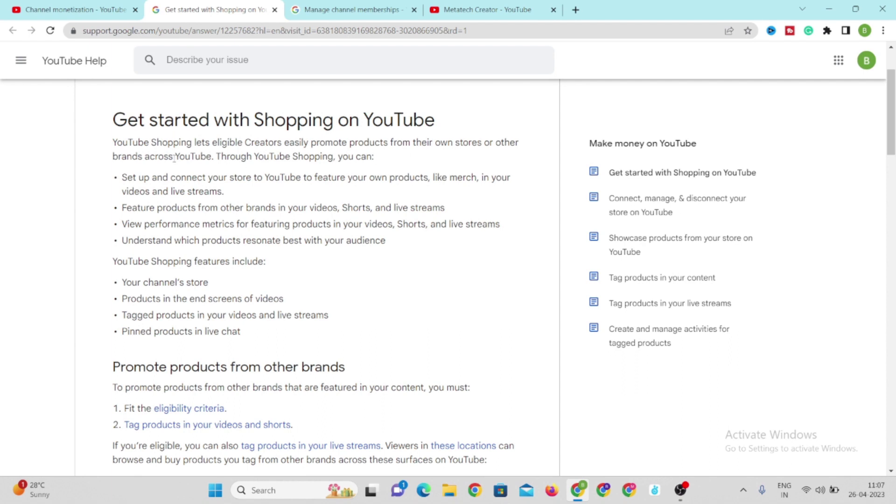
scroll(173, 158, down, 1)
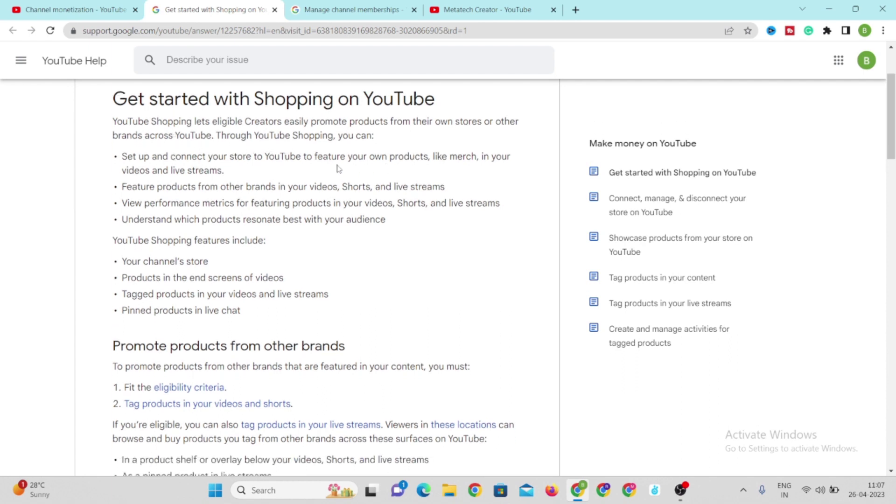
scroll(352, 254, down, 1)
- Read the article's sections on promoting products from other brands and promoting your own products across YouTube
scroll(250, 237, down, 7)
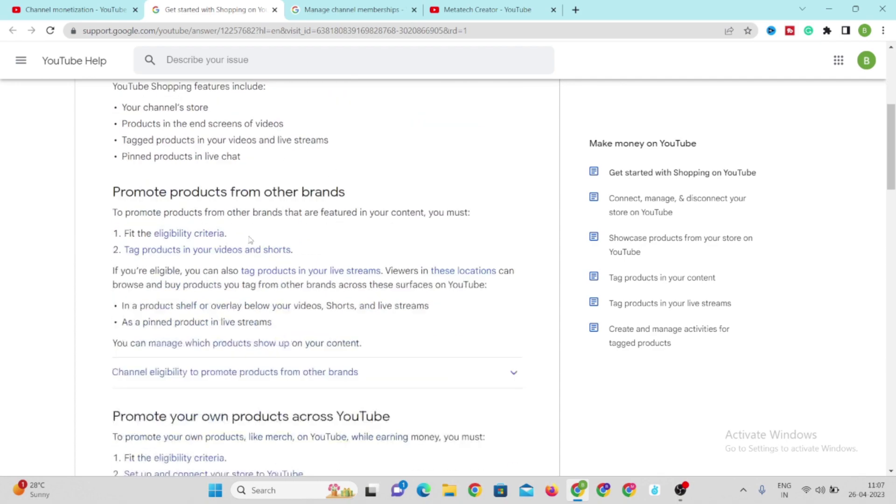
scroll(249, 237, down, 10)
scroll(250, 237, up, 20)
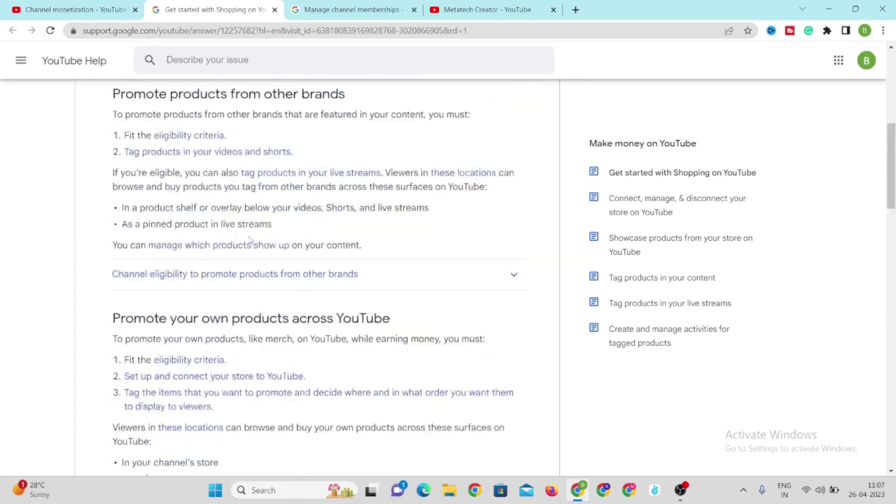
scroll(290, 273, down, 9)
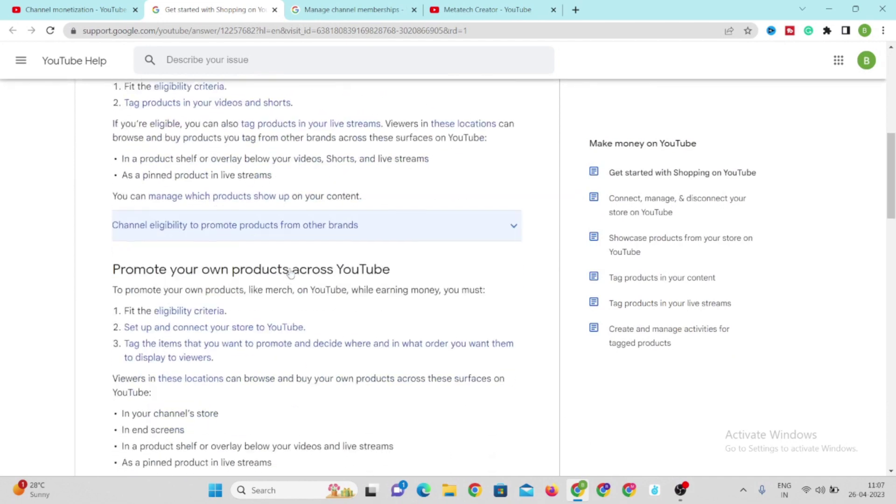
scroll(290, 273, down, 1)
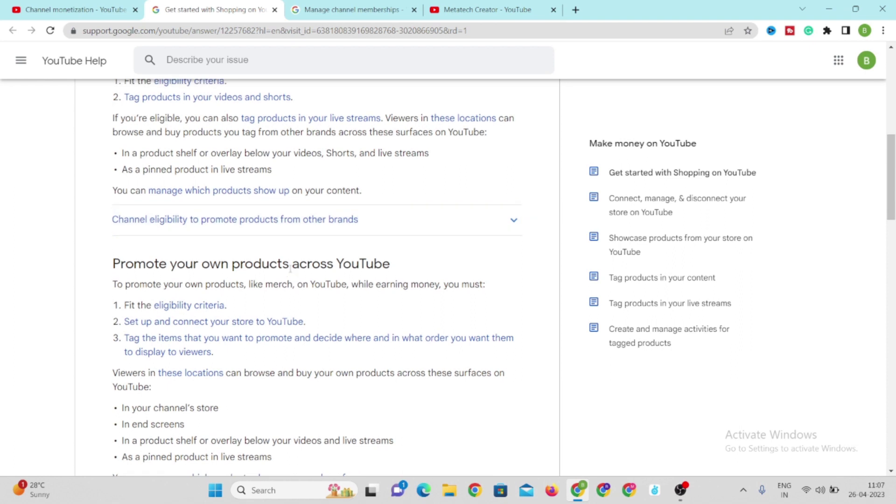
scroll(140, 284, down, 1)
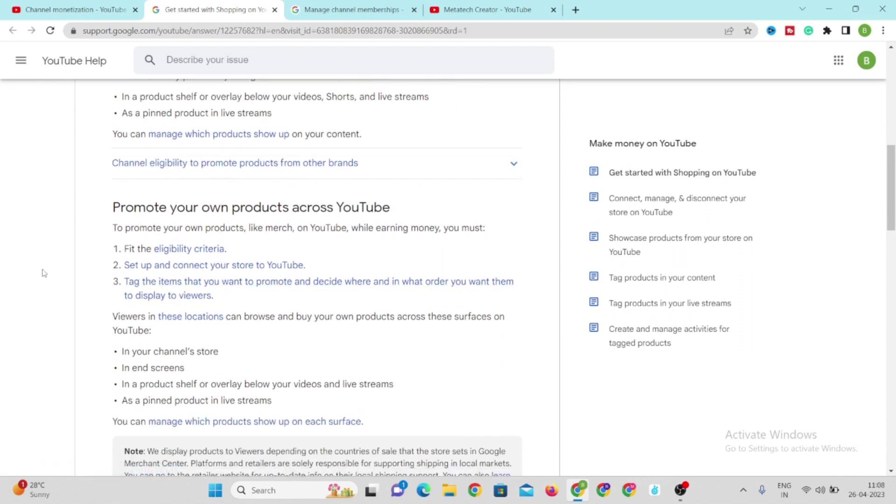
scroll(219, 413, down, 5)
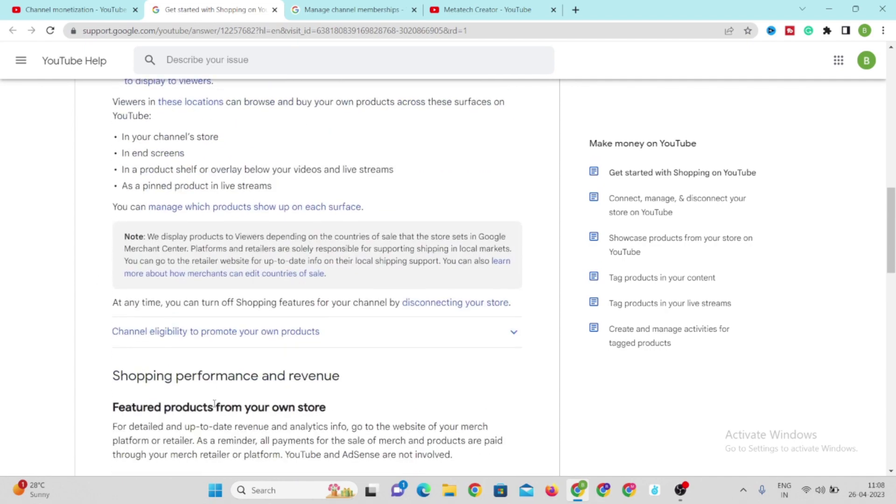
scroll(220, 413, up, 15)
scroll(234, 348, down, 10)
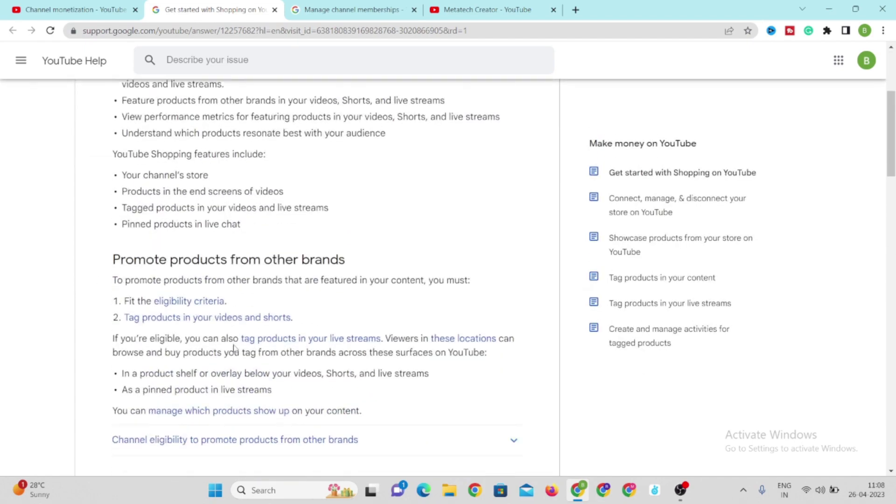
- Review the Shopping help article from its introduction down to the Policies section, and return to the channel's Shopping monetization page
scroll(234, 349, up, 8)
scroll(235, 349, up, 3)
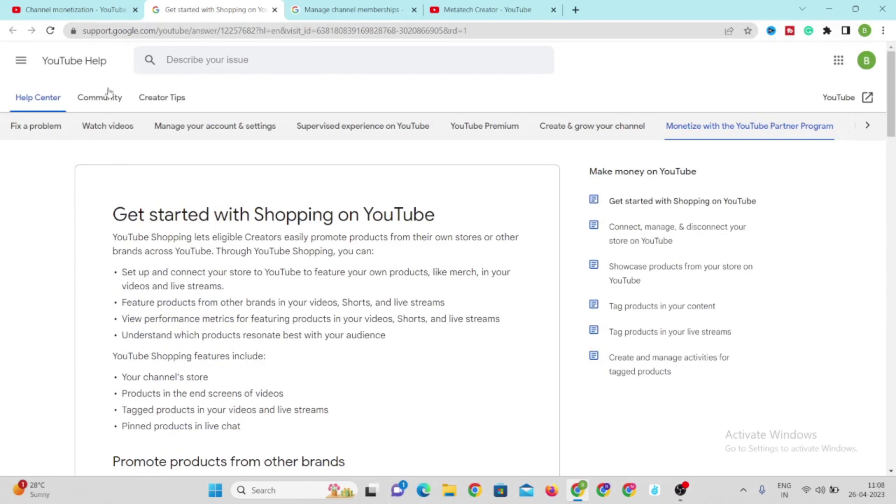
scroll(332, 335, down, 4)
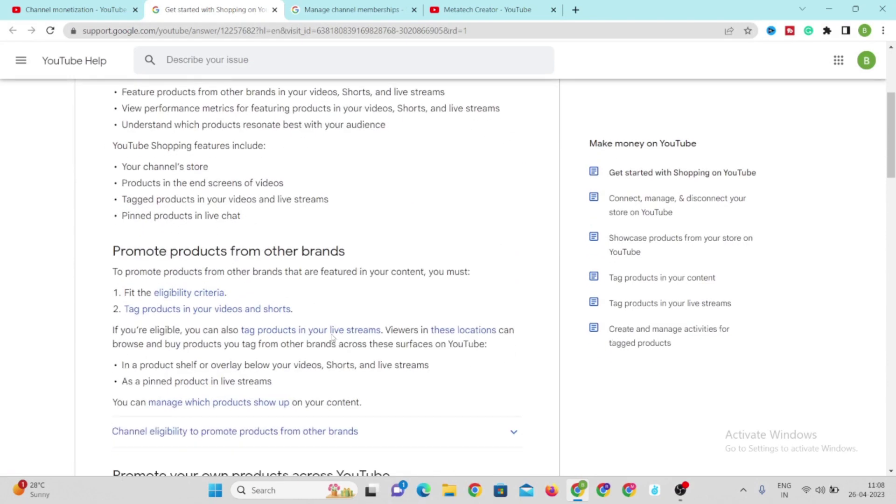
scroll(332, 335, up, 4)
scroll(148, 182, down, 5)
scroll(148, 182, up, 2)
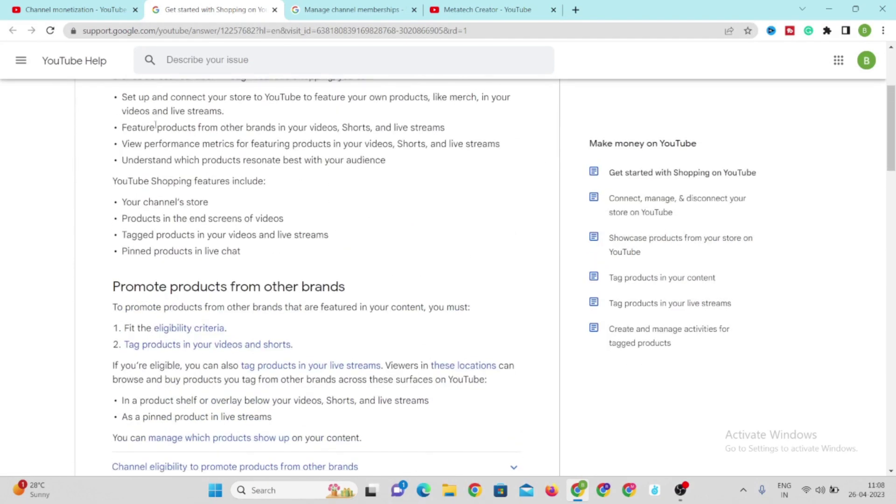
scroll(242, 307, down, 10)
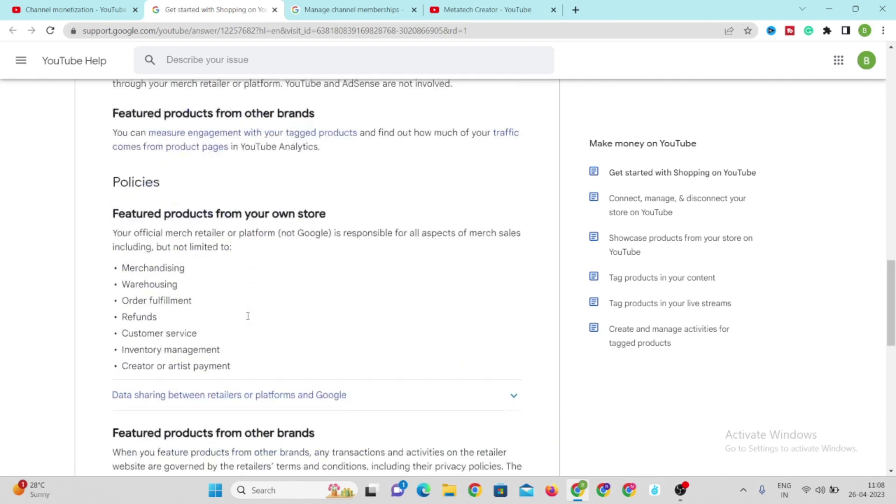
click(36, 5)
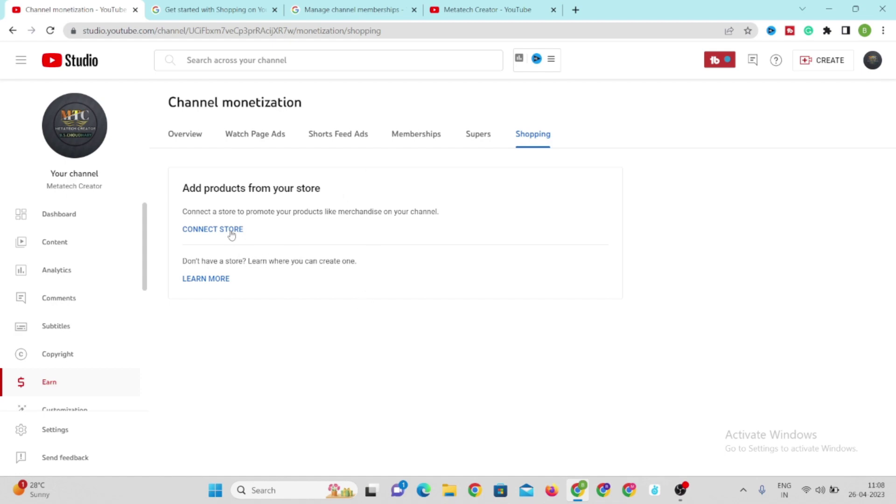
- Revisit the beginning of the Shopping help article and check the channel's options for connecting or creating a store
click(208, 5)
scroll(124, 256, up, 15)
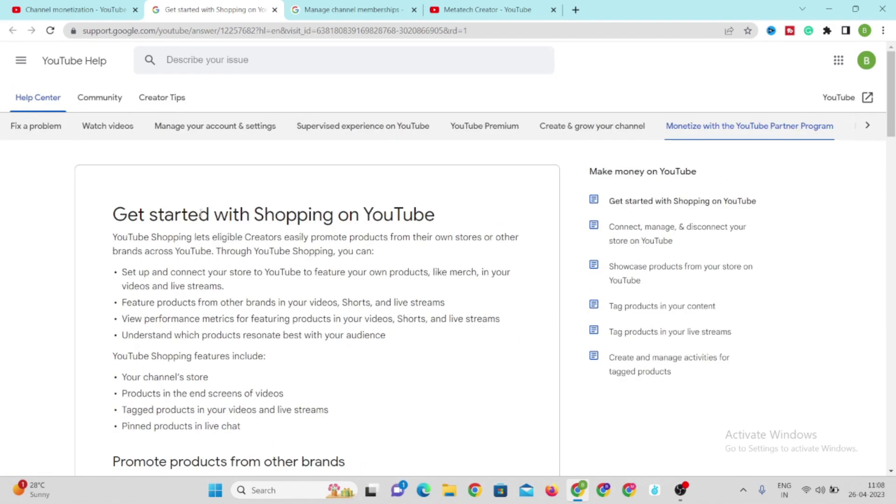
click(70, 10)
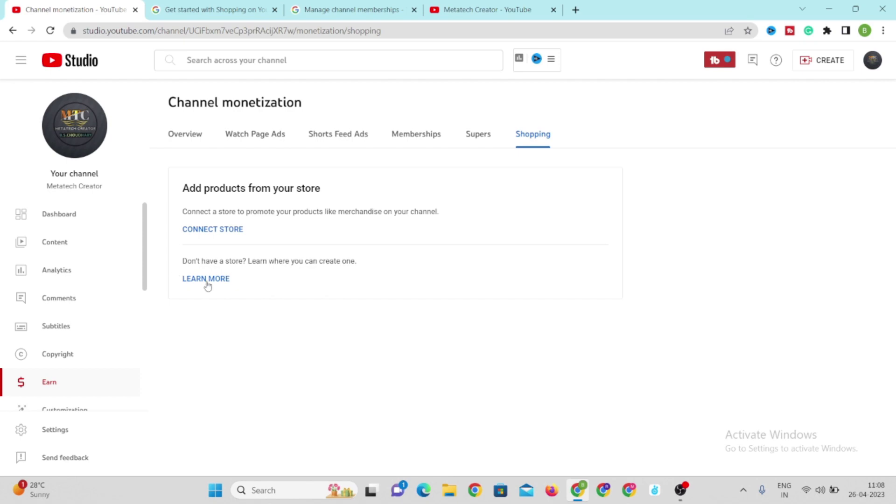
- Skim the whole Shopping help article, including the product promotion requirements and retailer responsibilities, and switch back to Channel monetization
click(174, 9)
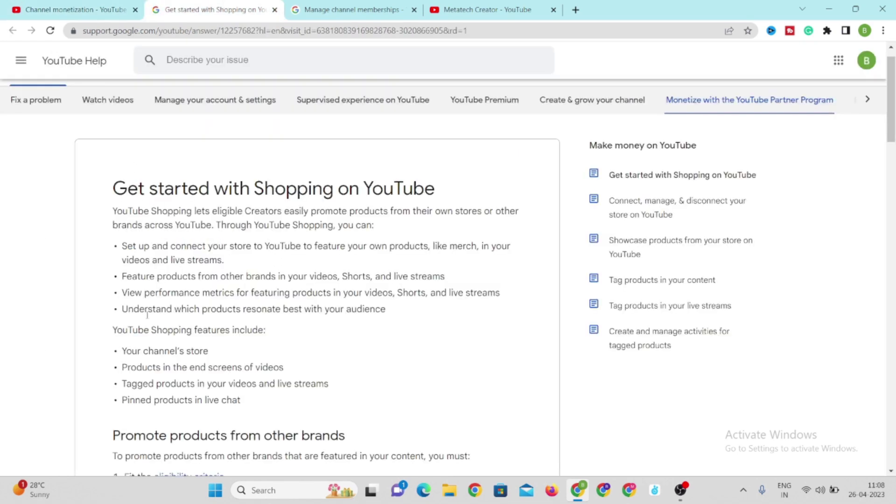
scroll(95, 337, down, 15)
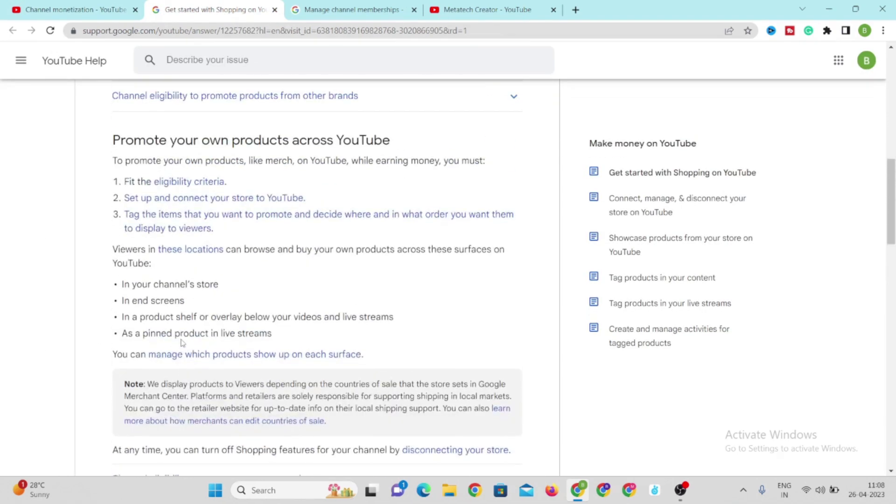
scroll(182, 339, up, 5)
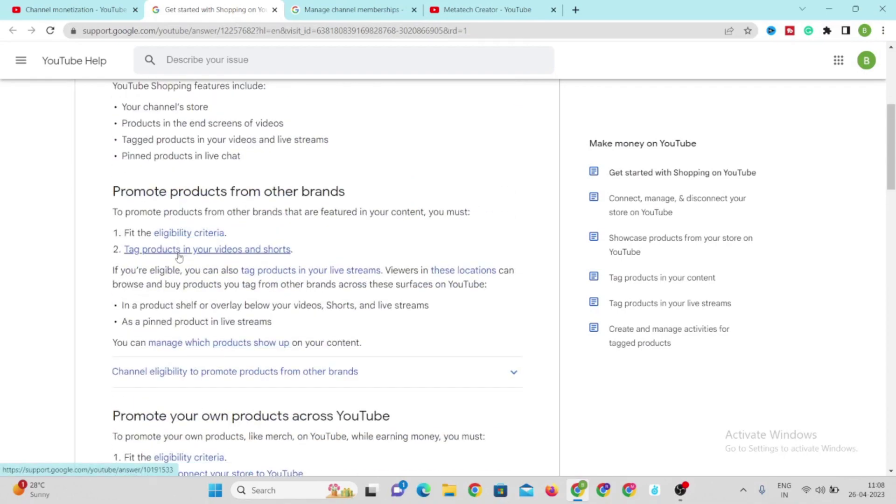
scroll(179, 256, up, 5)
scroll(178, 256, down, 20)
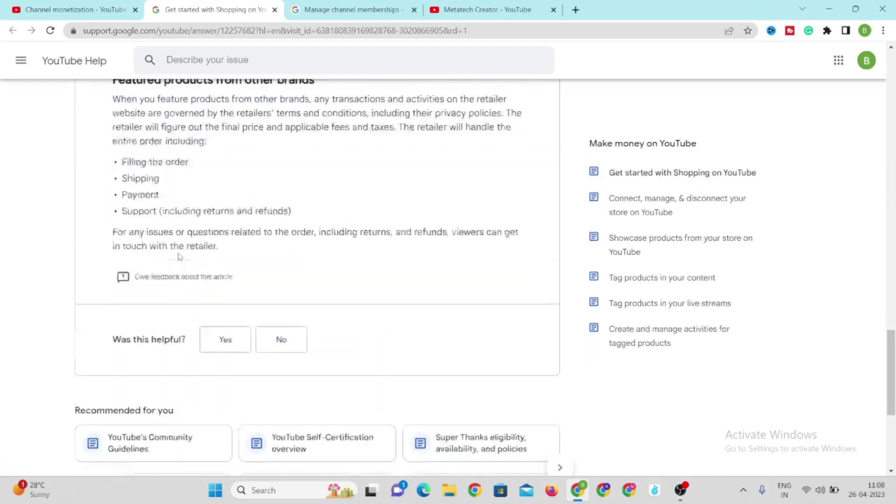
scroll(176, 256, down, 5)
scroll(175, 256, up, 20)
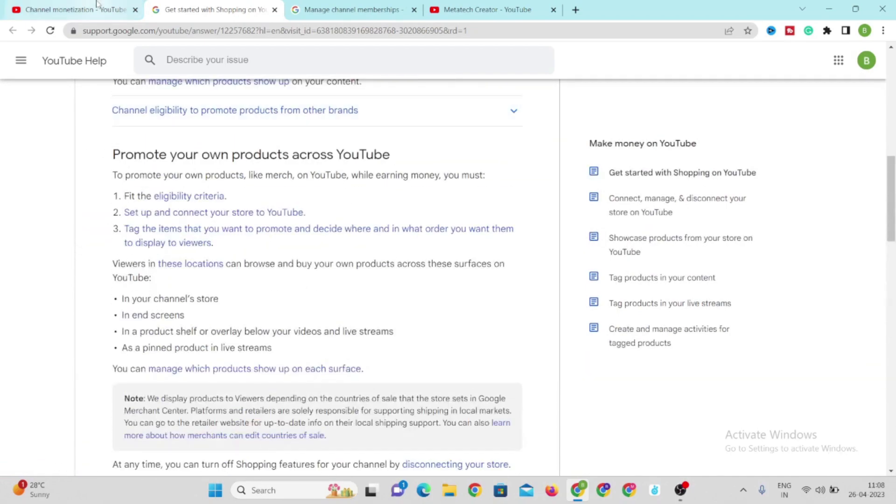
click(96, 5)
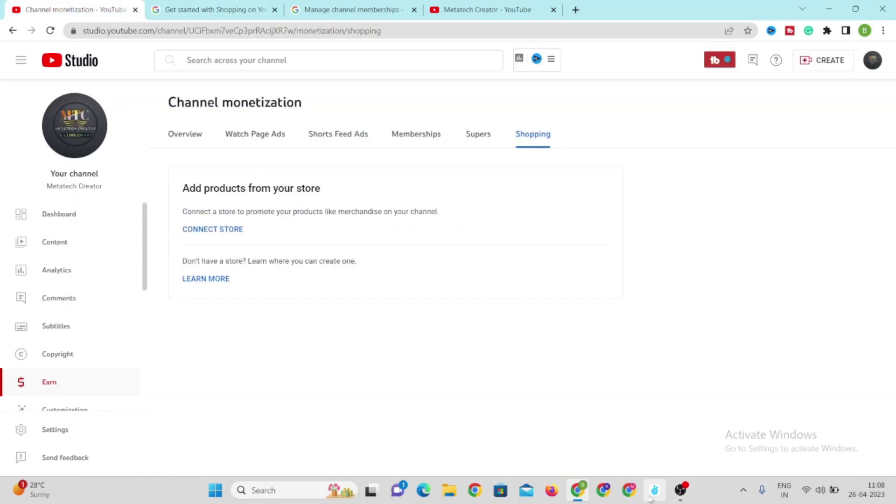